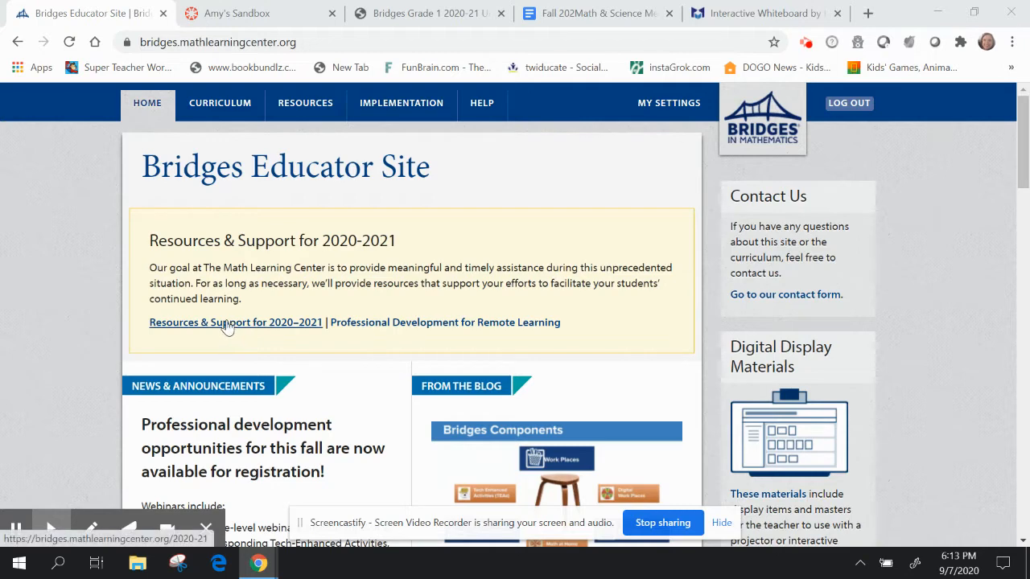
# Open the Digital Work Places list in Resources & Support for 2020–2021 and filter it to Grade 2
pyautogui.click(228, 322)
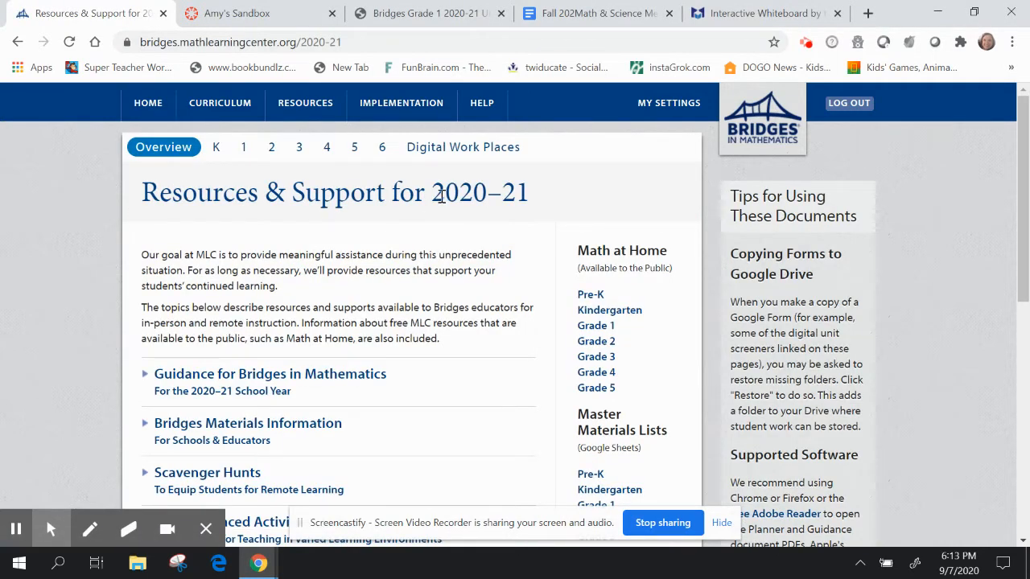
pyautogui.click(461, 150)
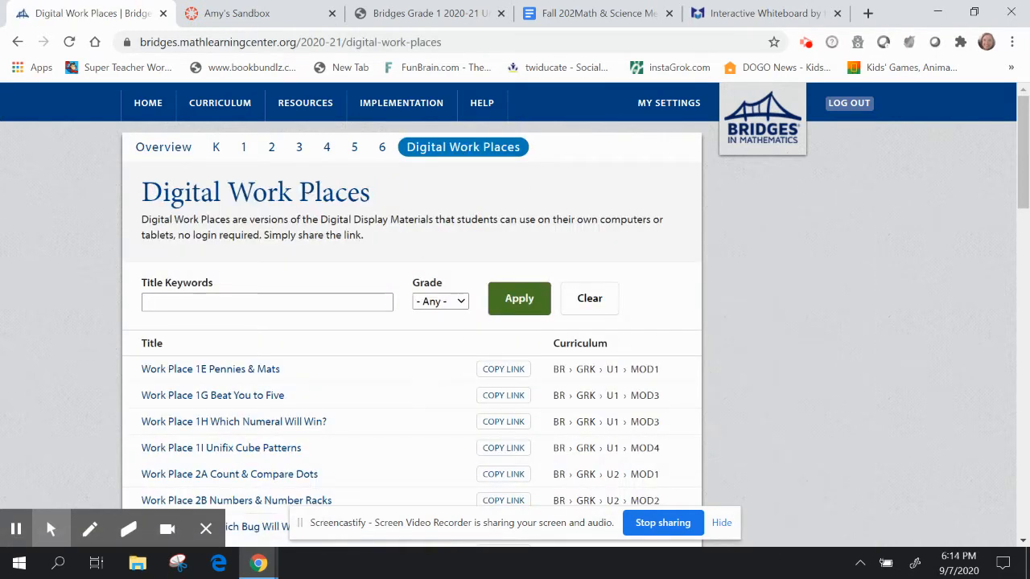
pyautogui.click(447, 303)
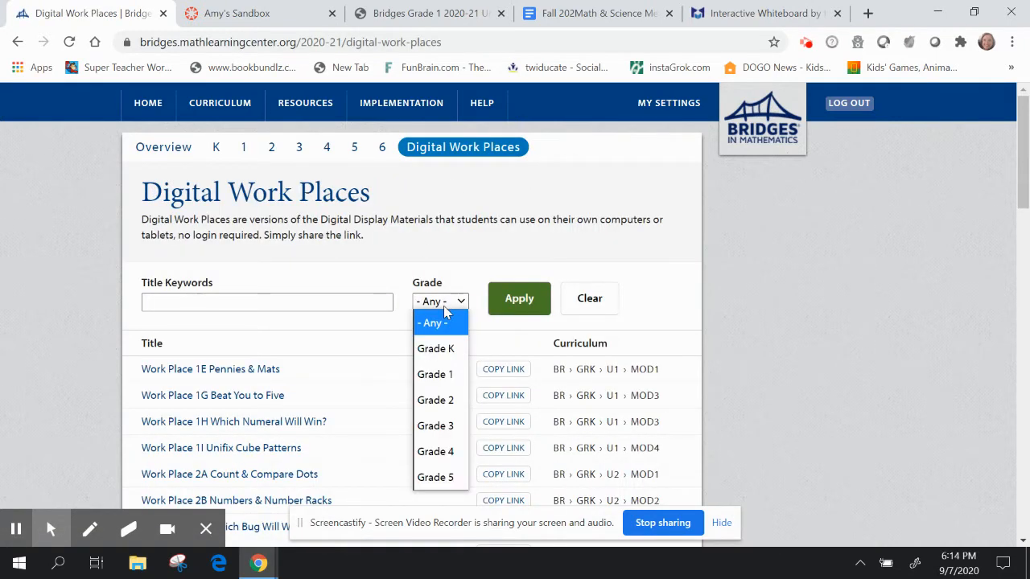
pyautogui.click(443, 401)
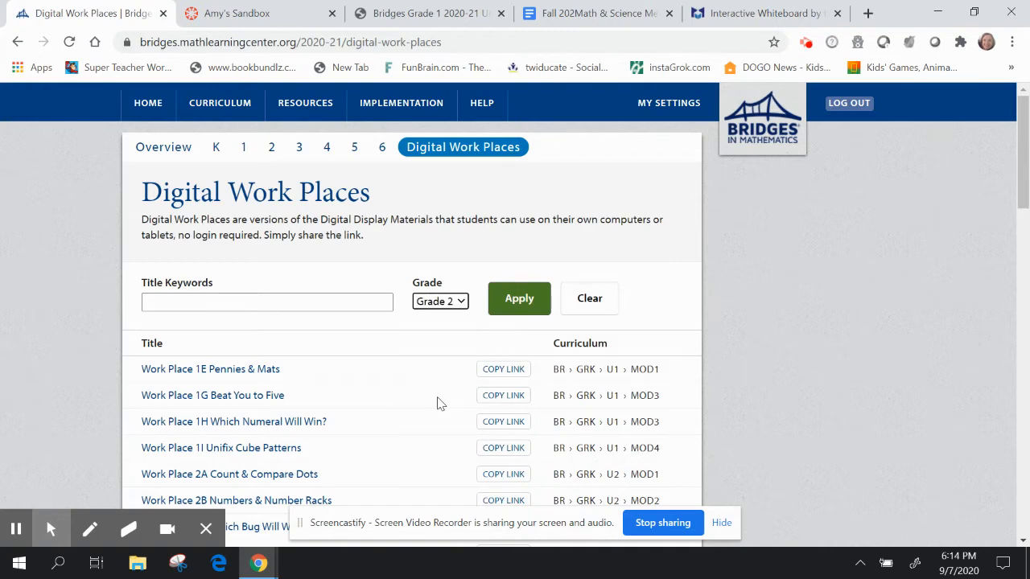
pyautogui.click(519, 304)
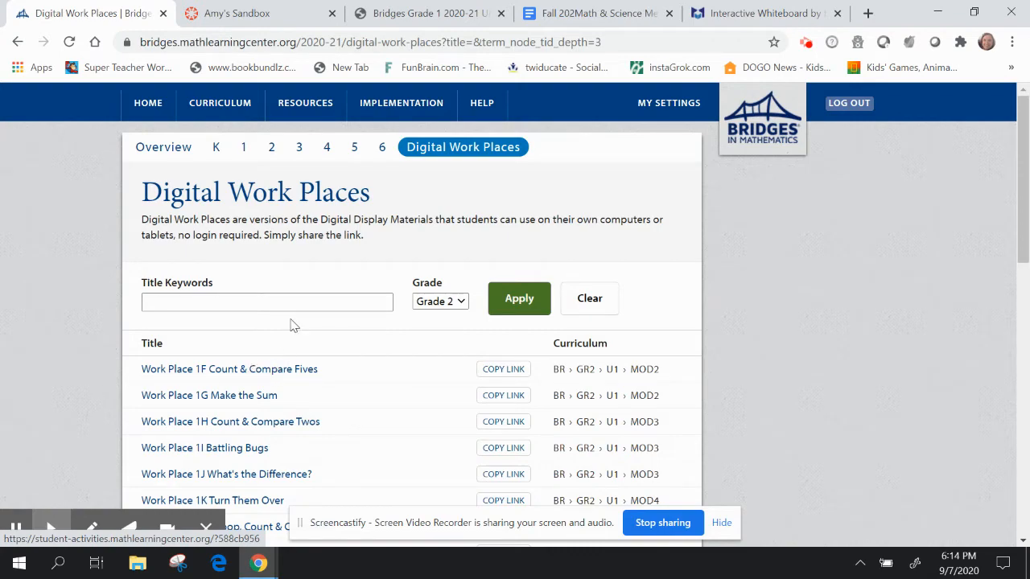
# Open Work Place 1F Count & Compare Fives, show its game board page and spin the spinner
pyautogui.click(270, 370)
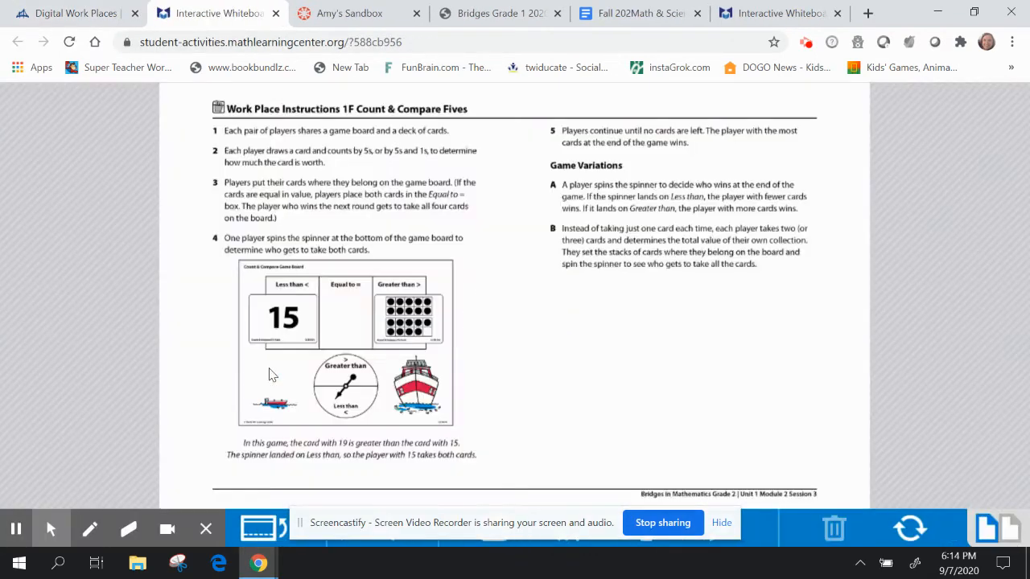
pyautogui.click(1008, 527)
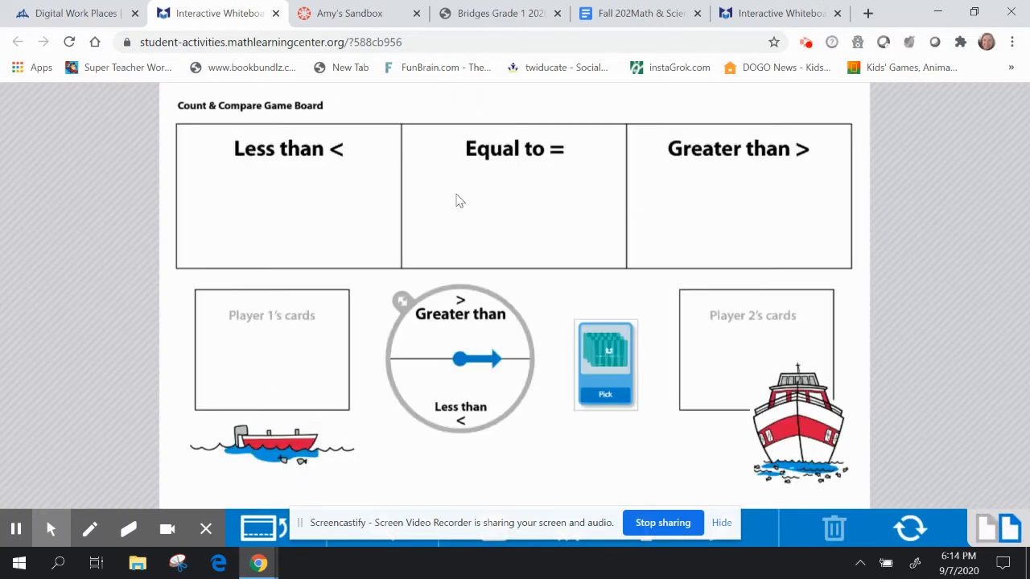
pyautogui.click(467, 361)
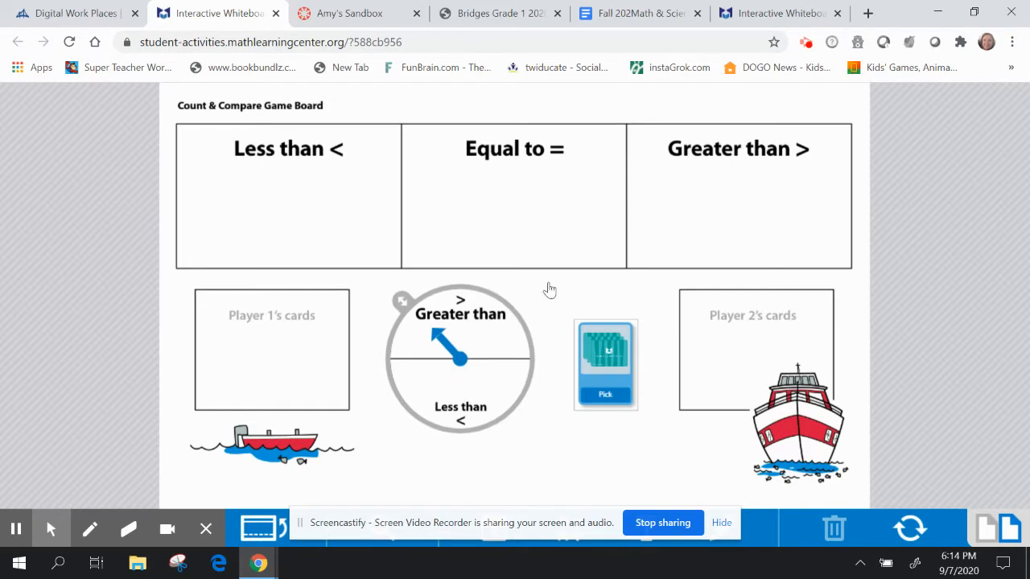
# Copy the web address of the Count & Compare Fives activity
pyautogui.click(157, 40)
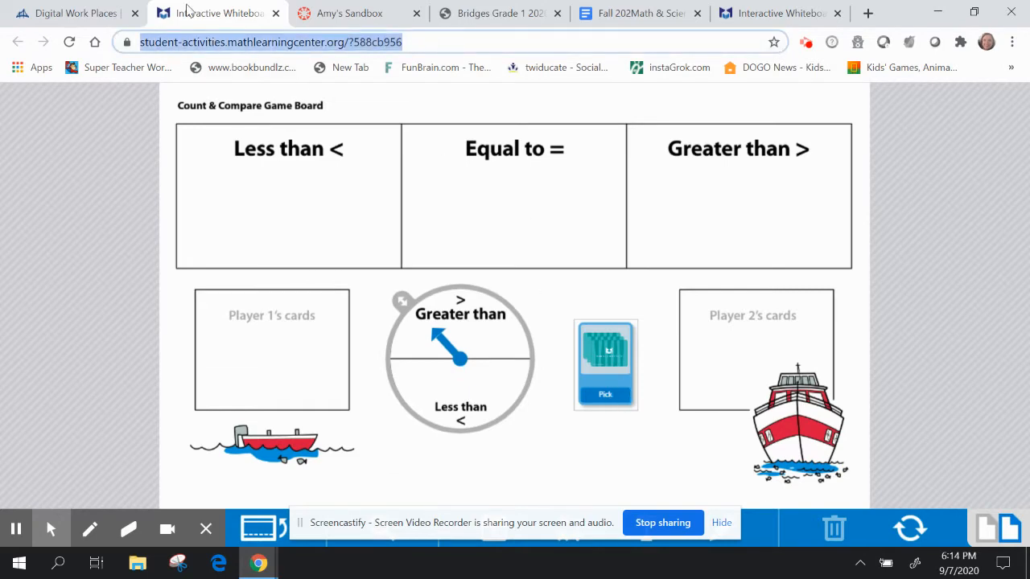
pyautogui.rightClick(212, 48)
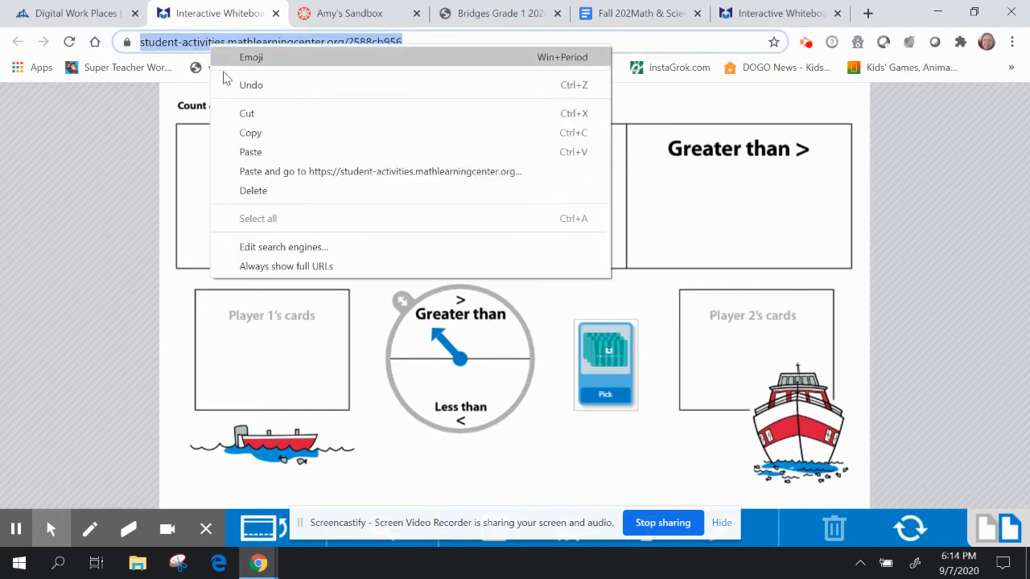
pyautogui.click(262, 133)
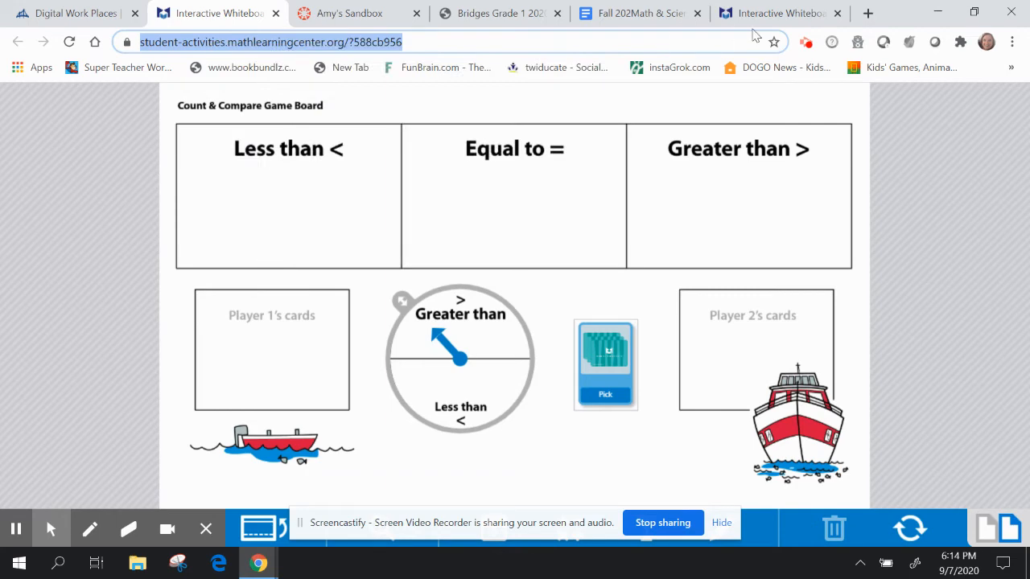
# Switch to the Canvas course and start an External URL item in the Math Test module using the copied activity address
pyautogui.click(782, 13)
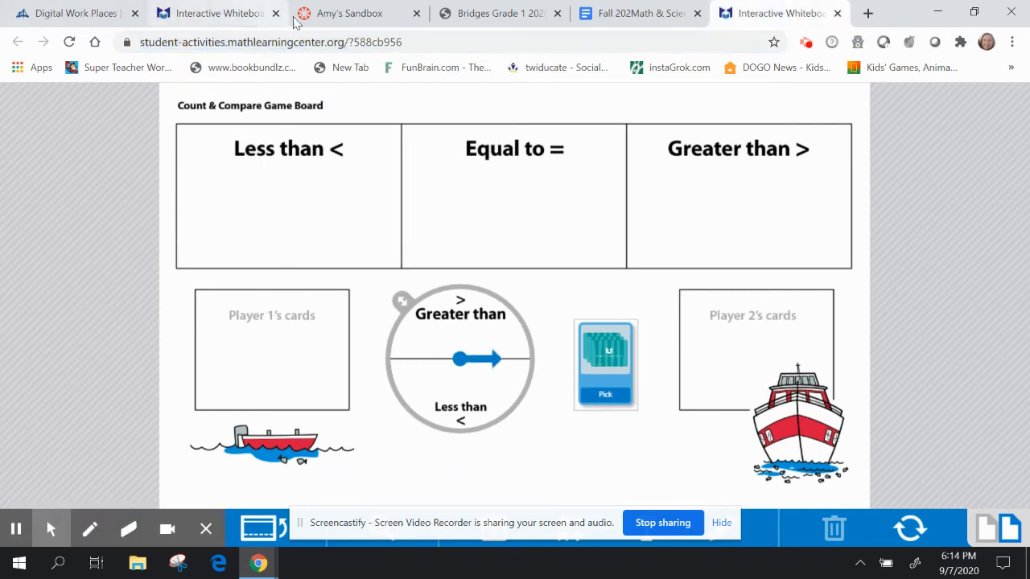
pyautogui.click(322, 14)
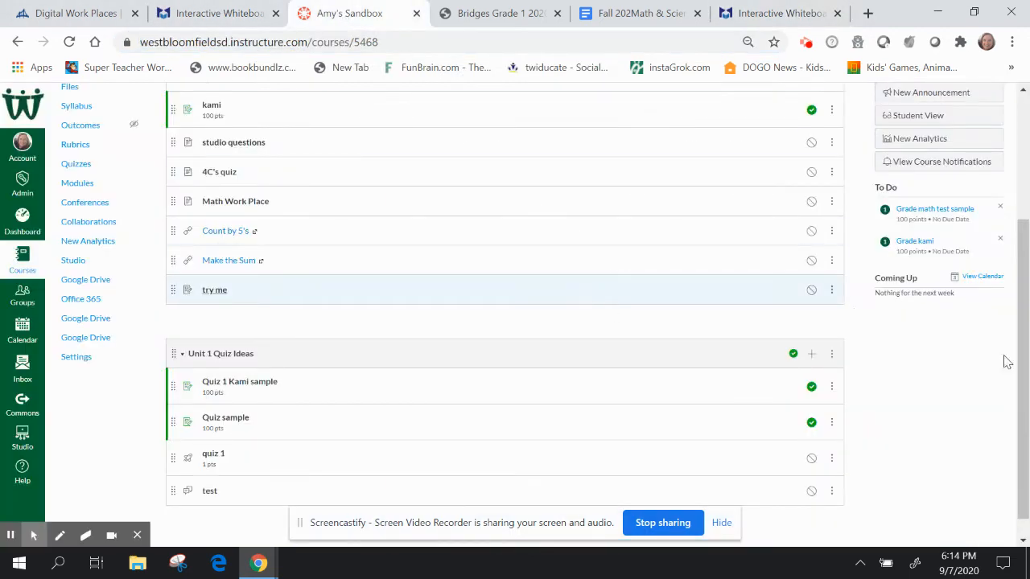
pyautogui.moveTo(1025, 374); pyautogui.dragTo(1028, 290)
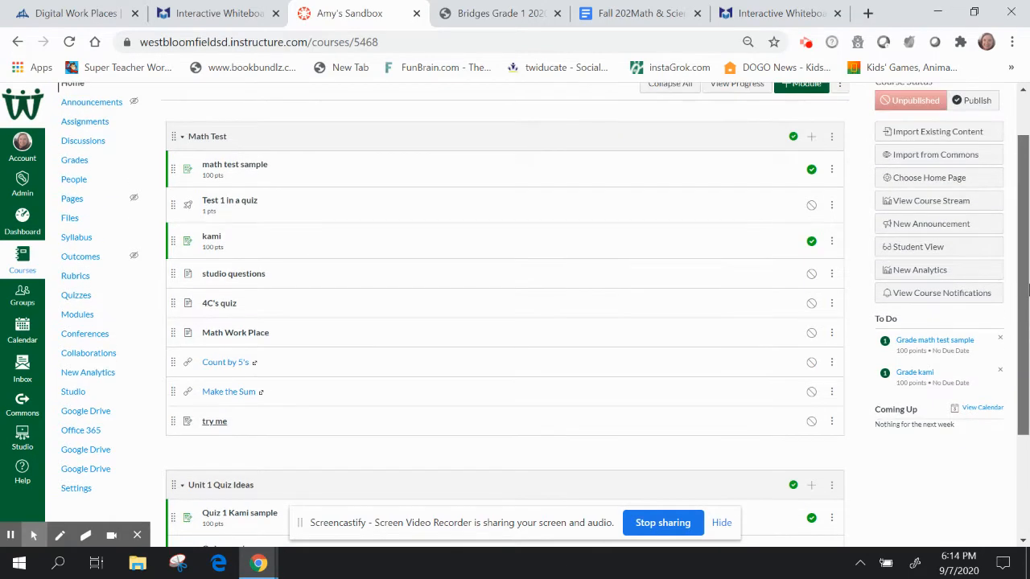
pyautogui.click(811, 137)
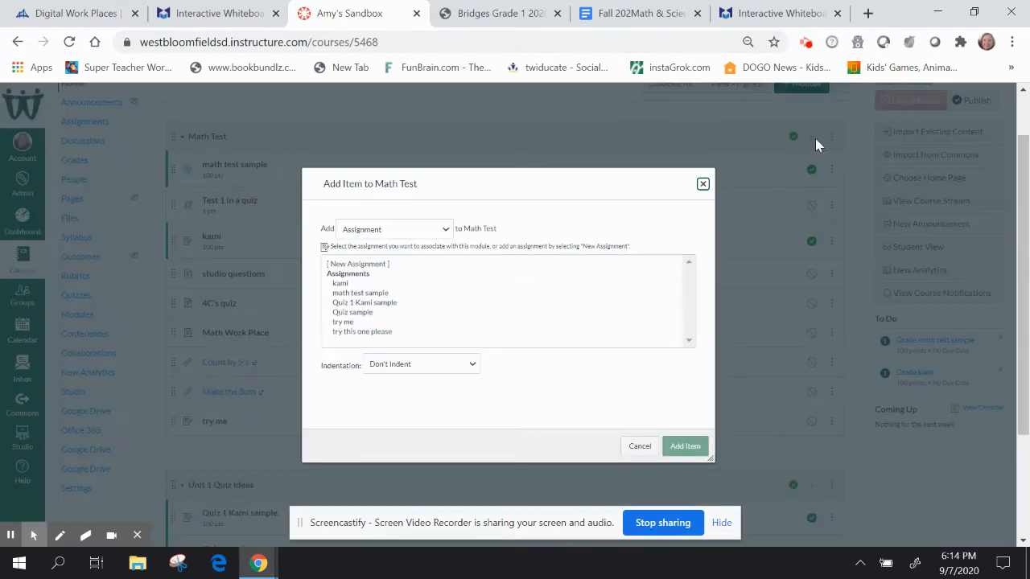
pyautogui.click(413, 233)
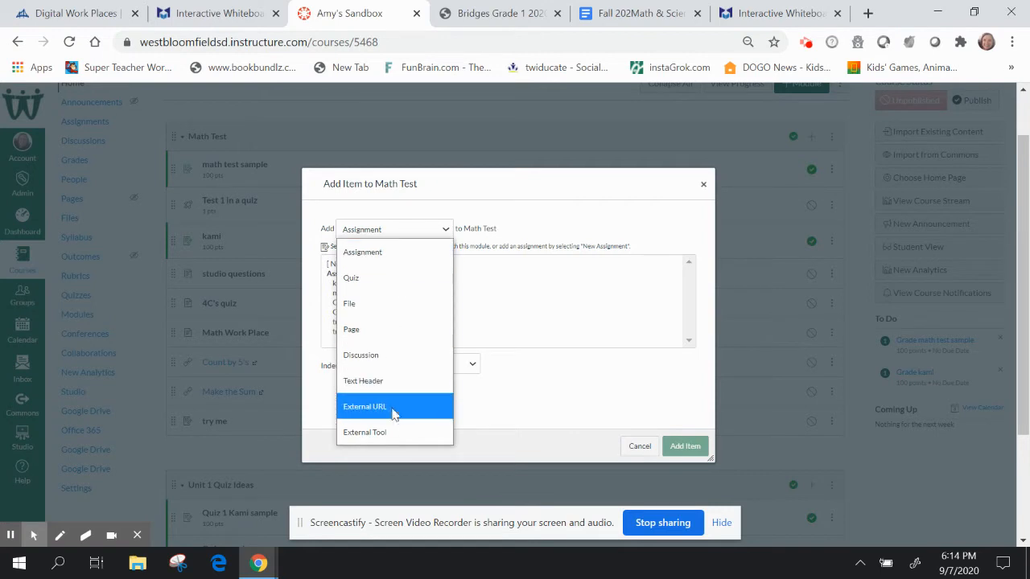
pyautogui.click(399, 410)
pyautogui.rightClick(396, 263)
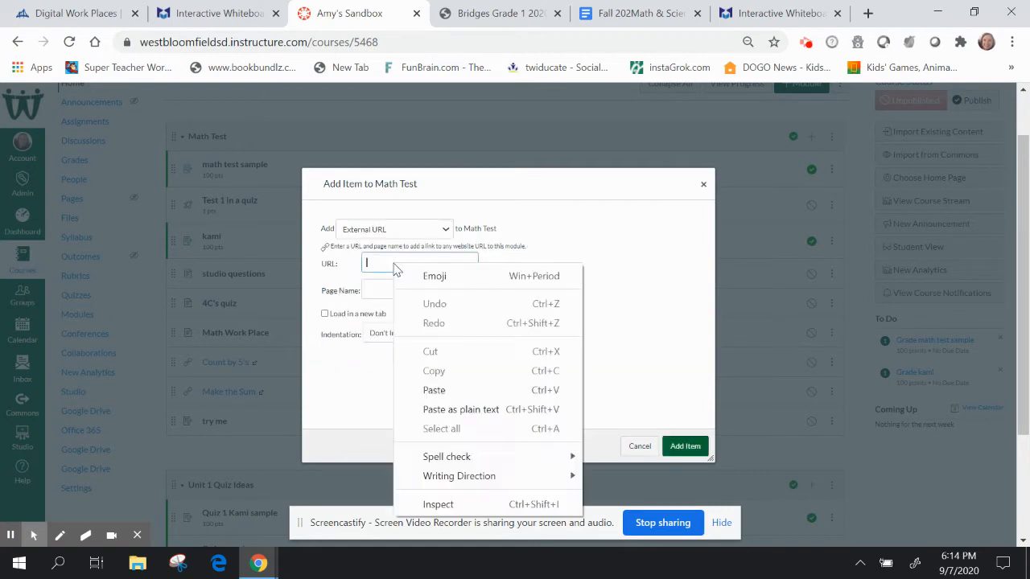
pyautogui.click(431, 390)
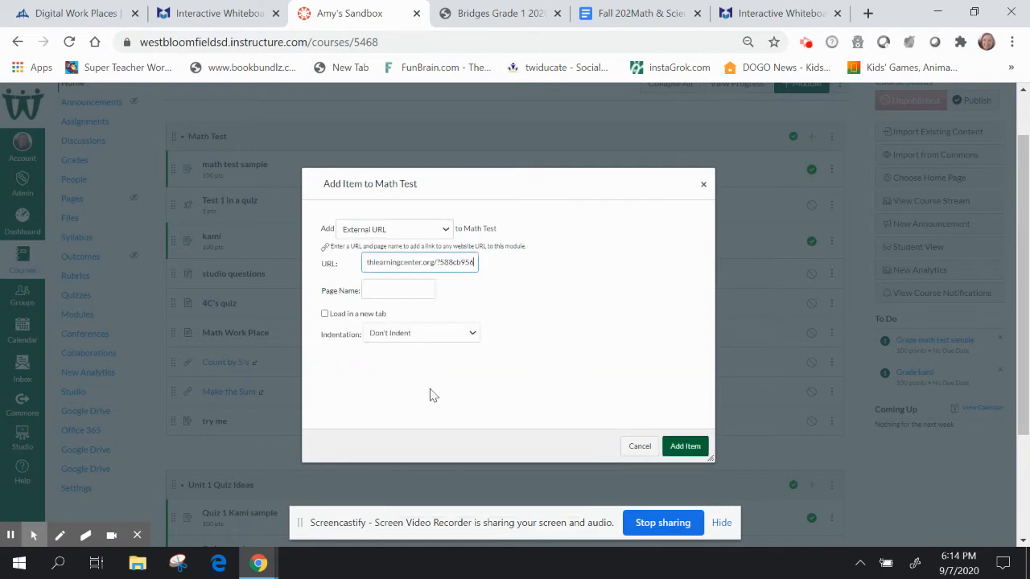
# Name the external link "Count and Compare", set it to load in a new tab and add it to the module
pyautogui.click(395, 291)
pyautogui.write('Co')
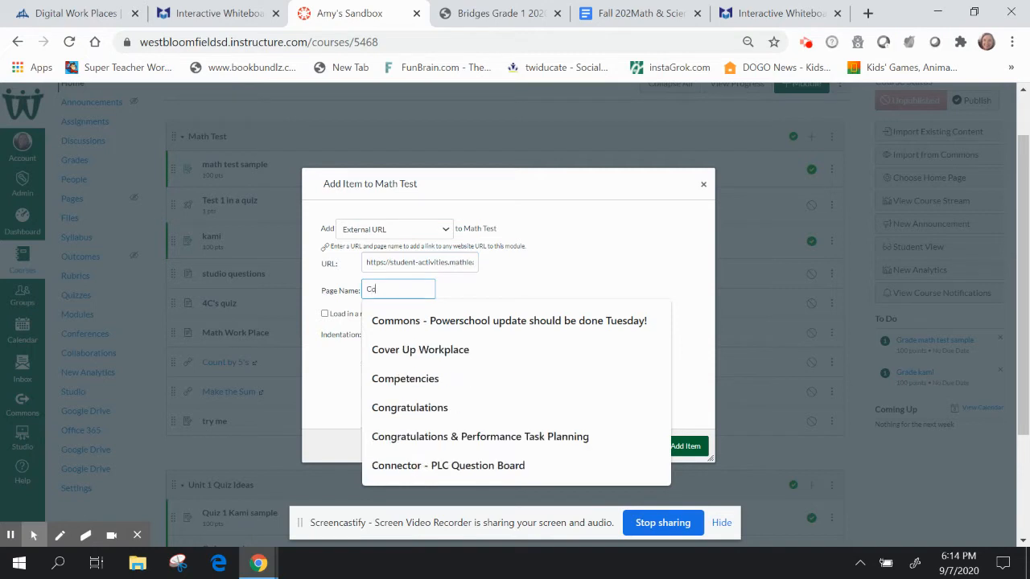
pyautogui.write('unt and Comp')
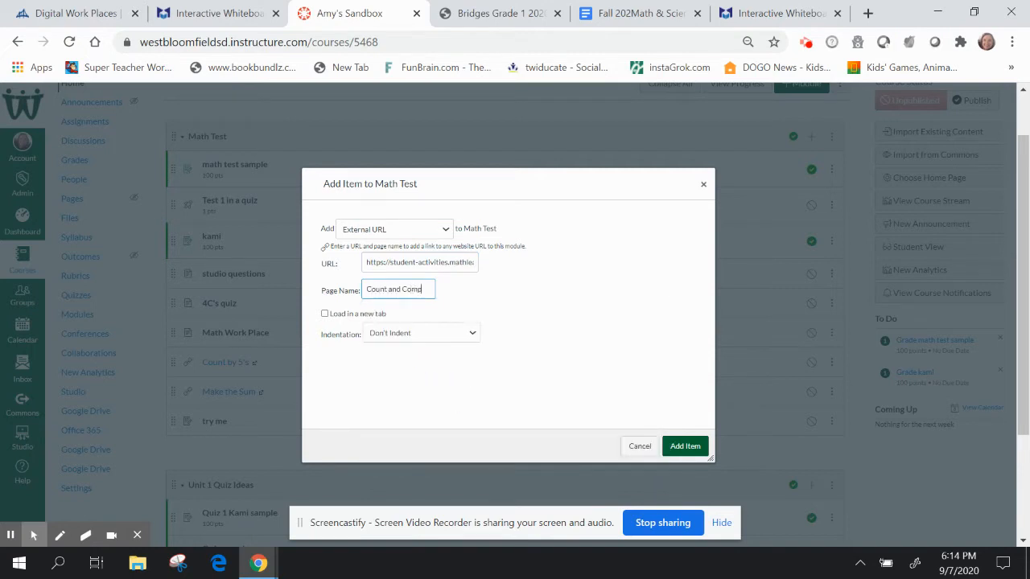
pyautogui.write('are')
pyautogui.click(325, 314)
pyautogui.click(685, 449)
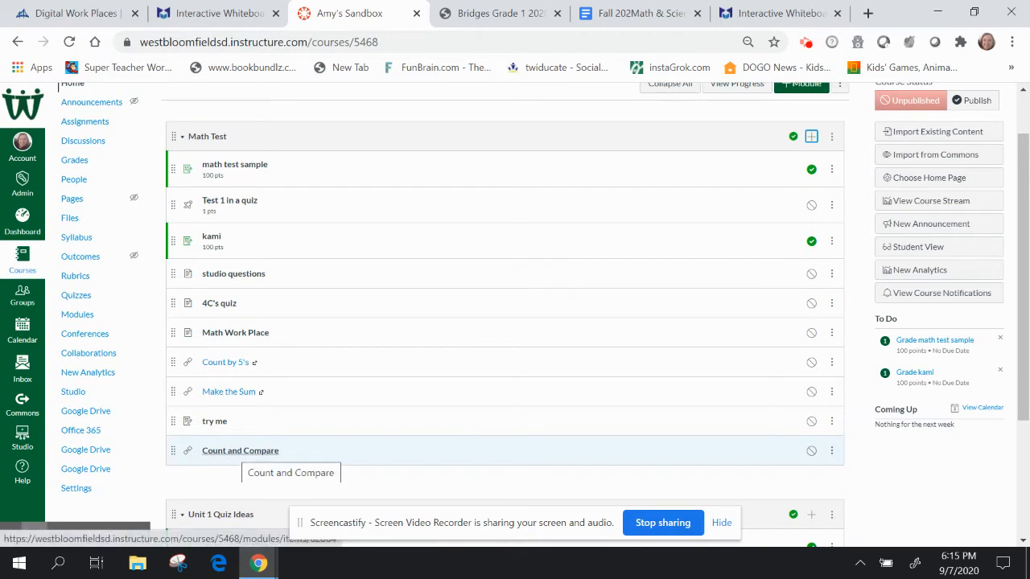
# Try the Count and Compare link: on the game board, deal one card to each player and spin the spinner
pyautogui.click(233, 453)
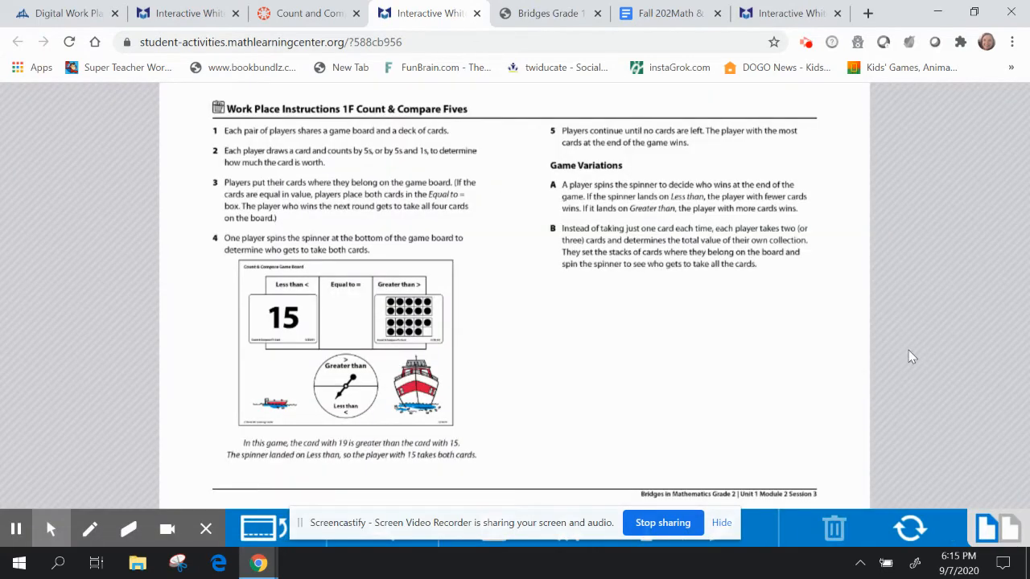
pyautogui.click(1005, 527)
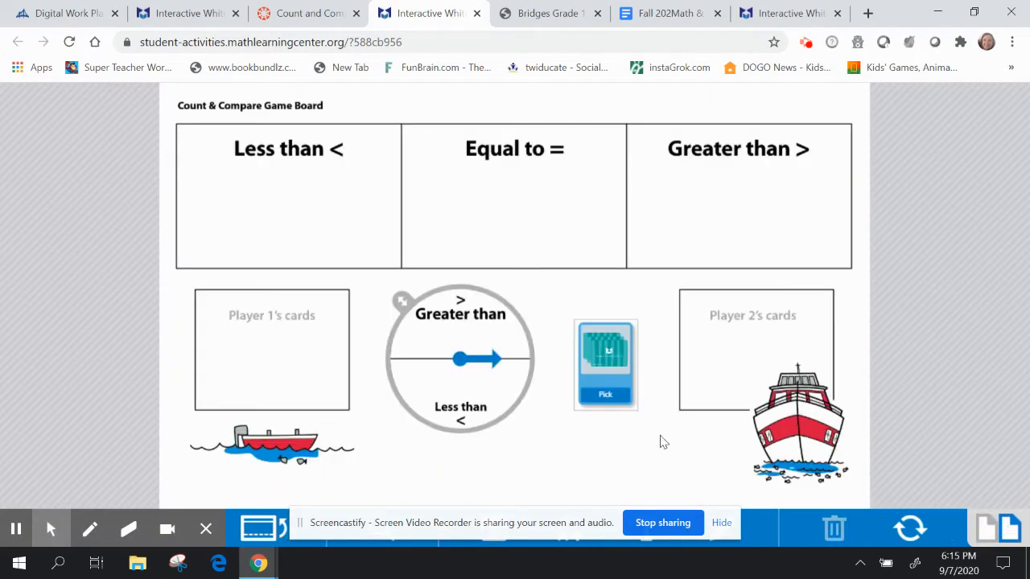
pyautogui.click(620, 403)
pyautogui.moveTo(699, 370); pyautogui.dragTo(254, 386)
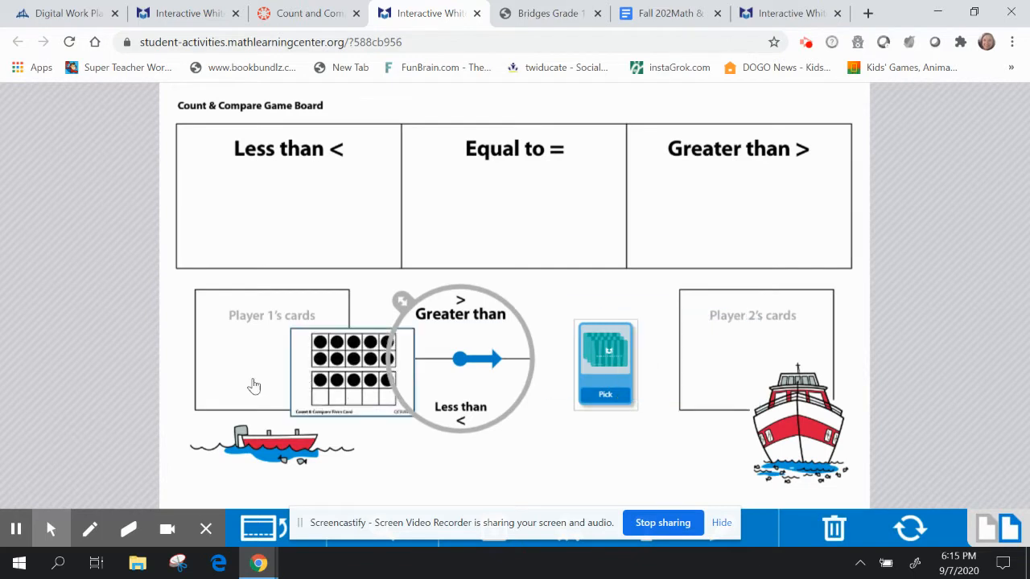
pyautogui.click(607, 391)
pyautogui.moveTo(731, 340); pyautogui.dragTo(764, 354)
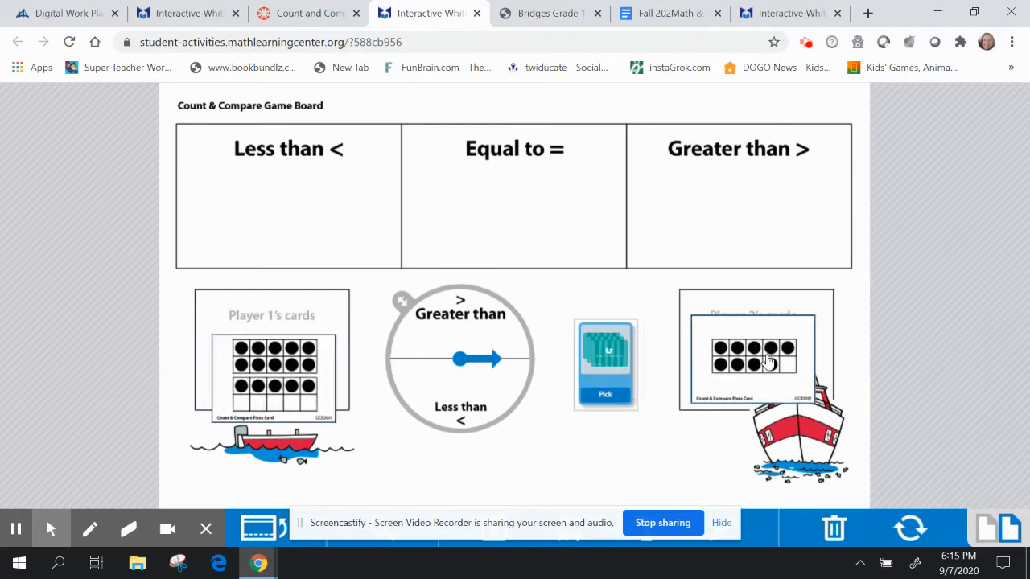
pyautogui.click(478, 358)
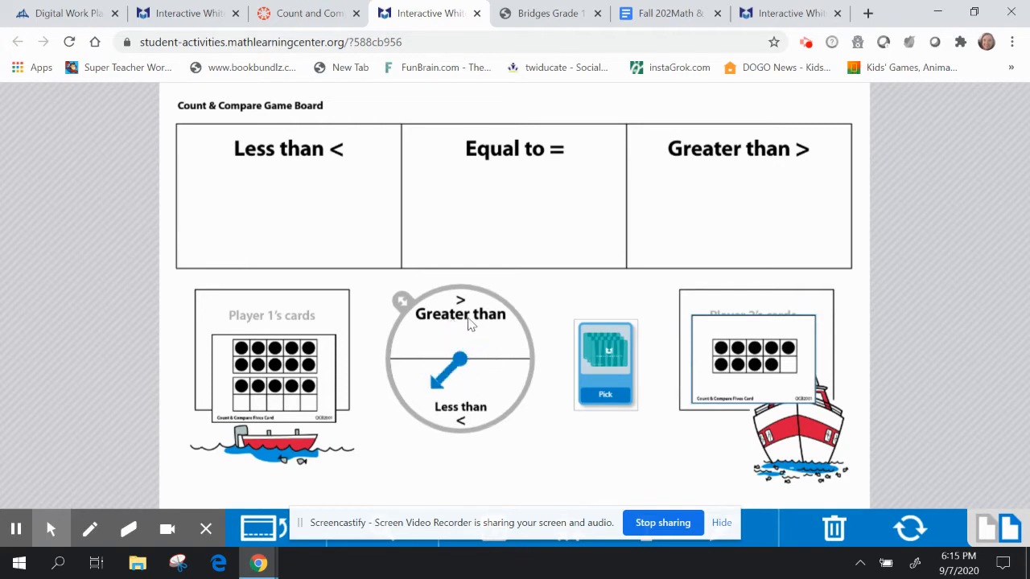
# Return to the Canvas course and open its list of modules
pyautogui.click(304, 14)
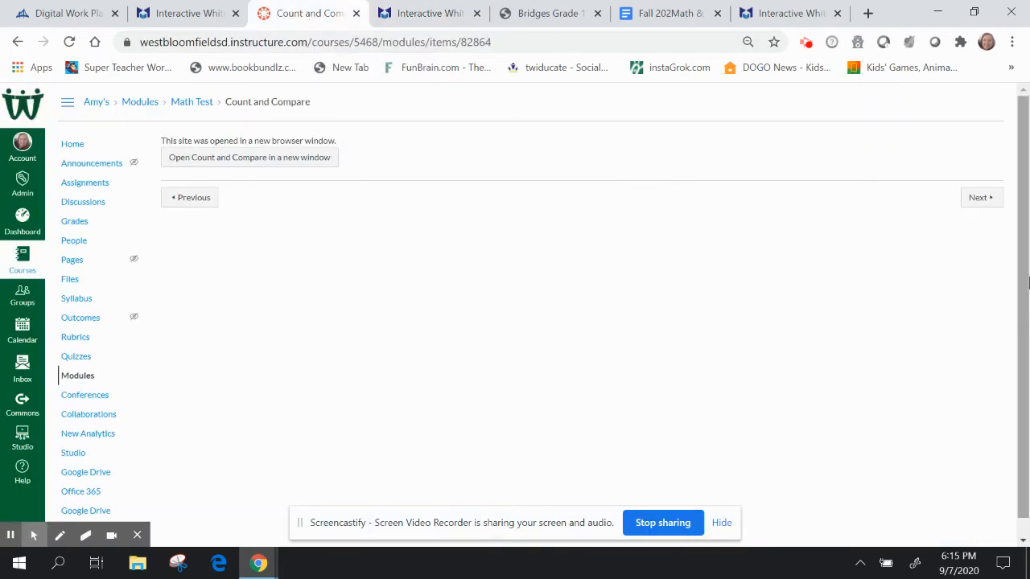
pyautogui.click(17, 270)
pyautogui.click(344, 252)
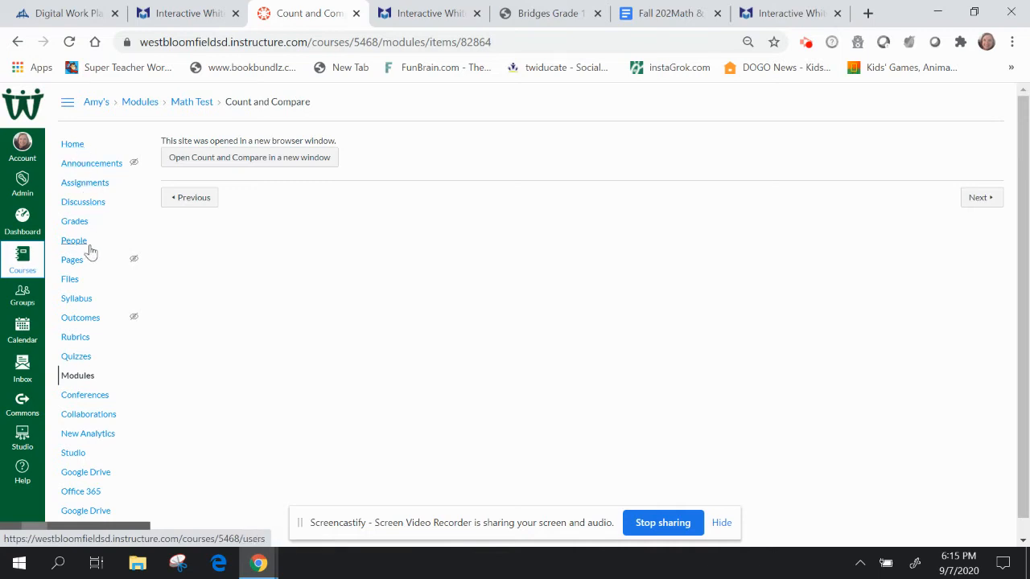
pyautogui.click(82, 377)
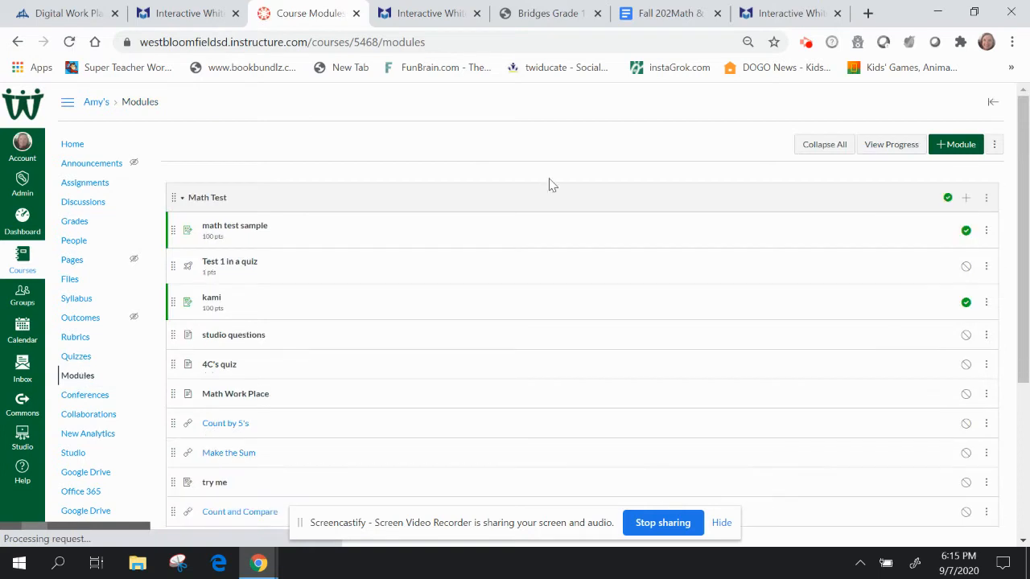
# Add a new page named "Compare" to the Math Test module
pyautogui.moveTo(1026, 149); pyautogui.dragTo(1028, 192)
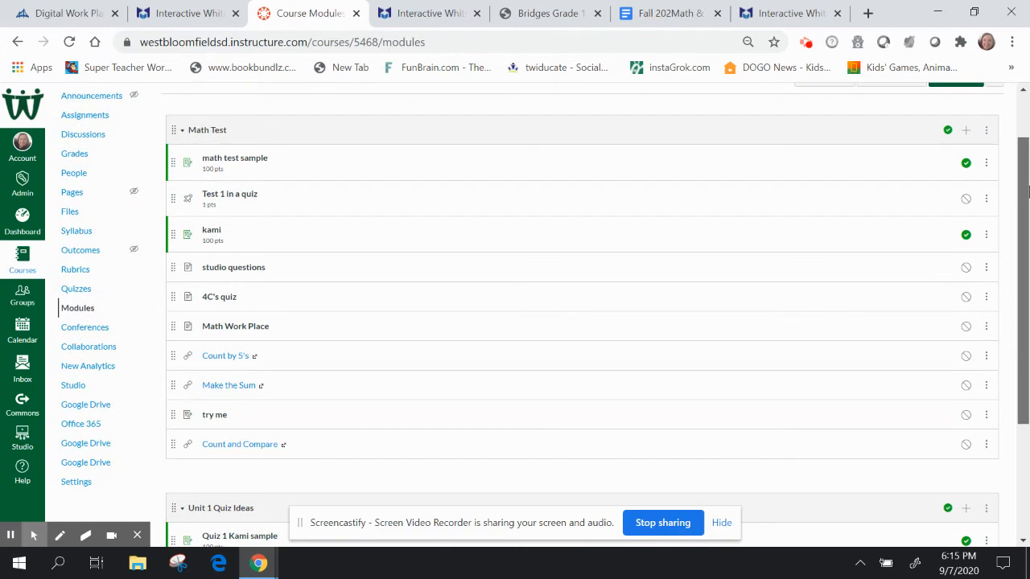
pyautogui.click(966, 130)
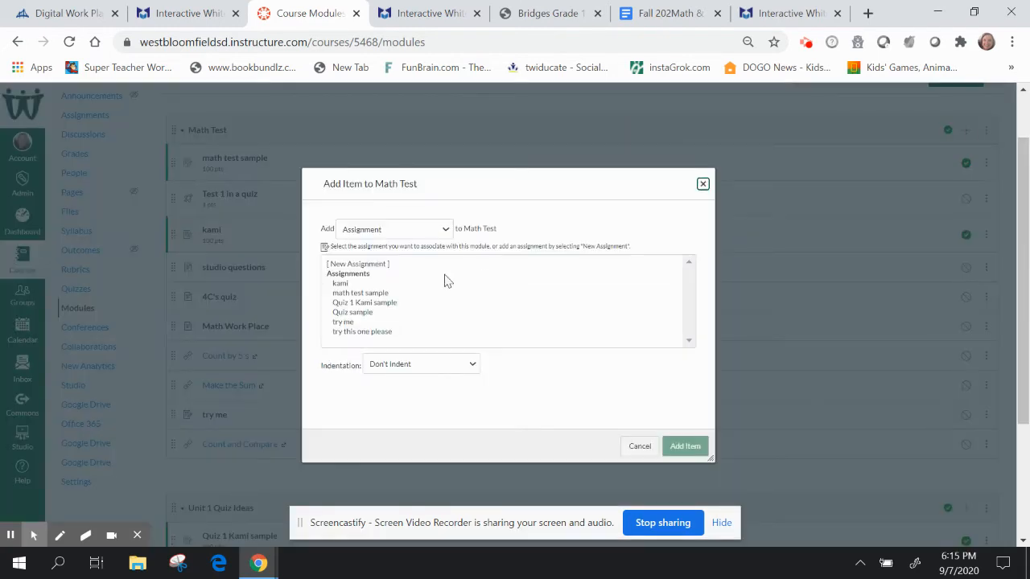
pyautogui.click(415, 232)
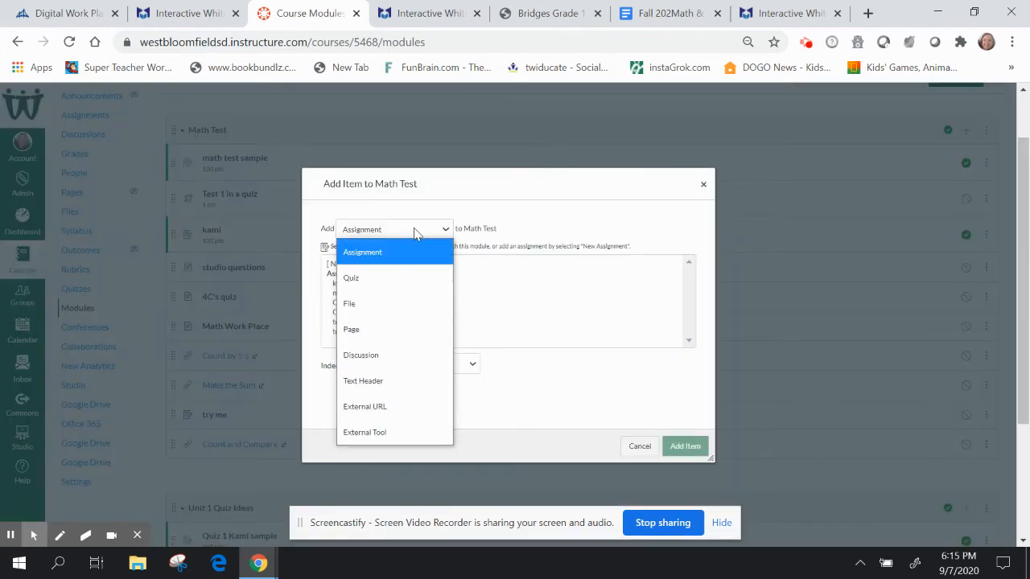
pyautogui.click(398, 340)
pyautogui.click(359, 266)
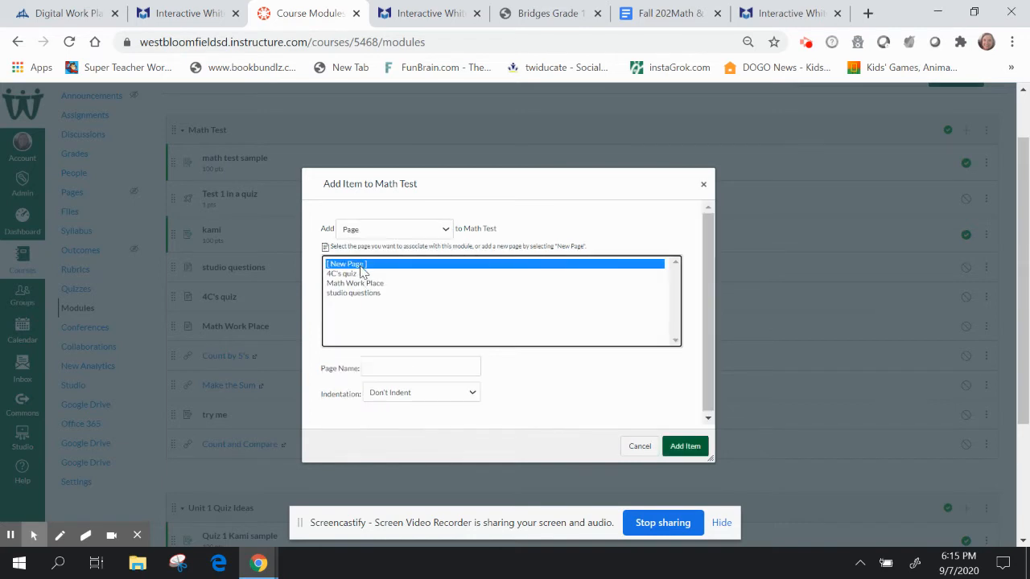
pyautogui.click(394, 372)
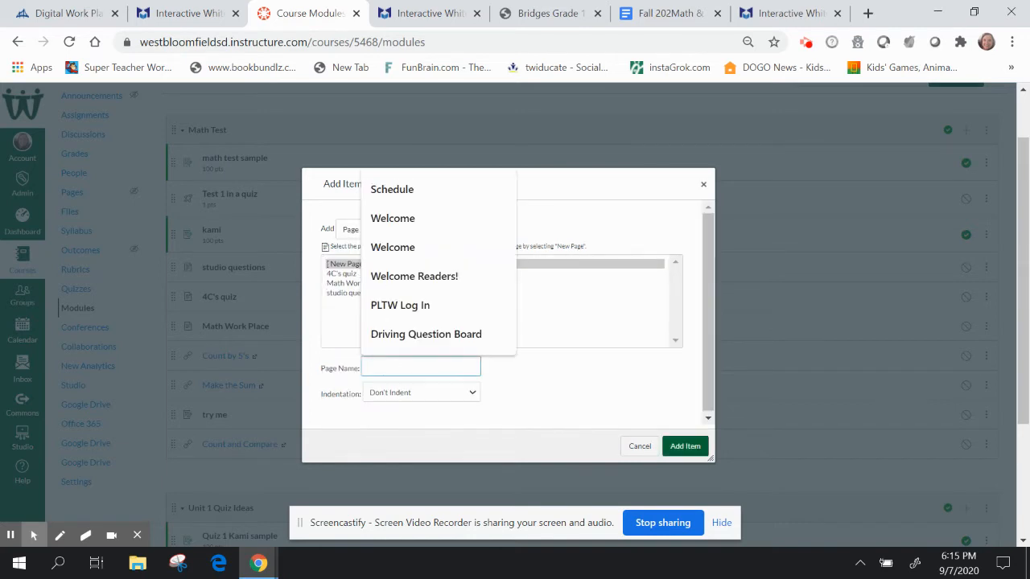
pyautogui.write('Co')
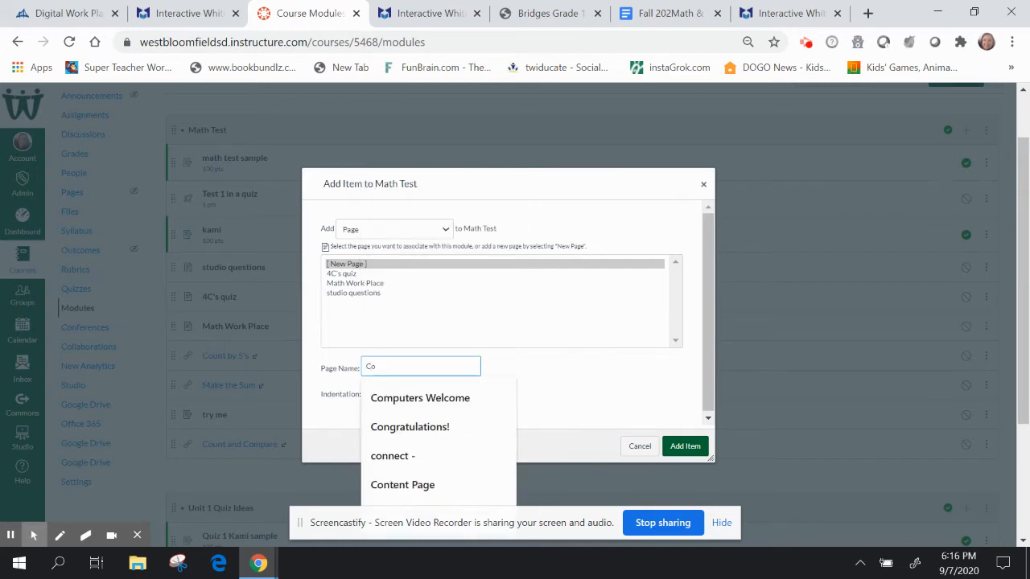
pyautogui.write('mpare')
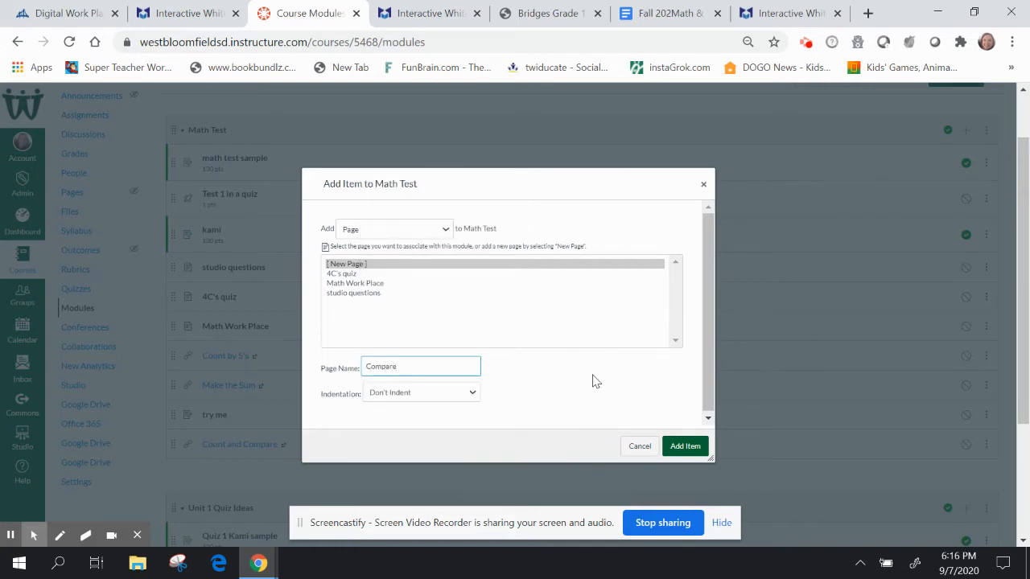
pyautogui.click(684, 446)
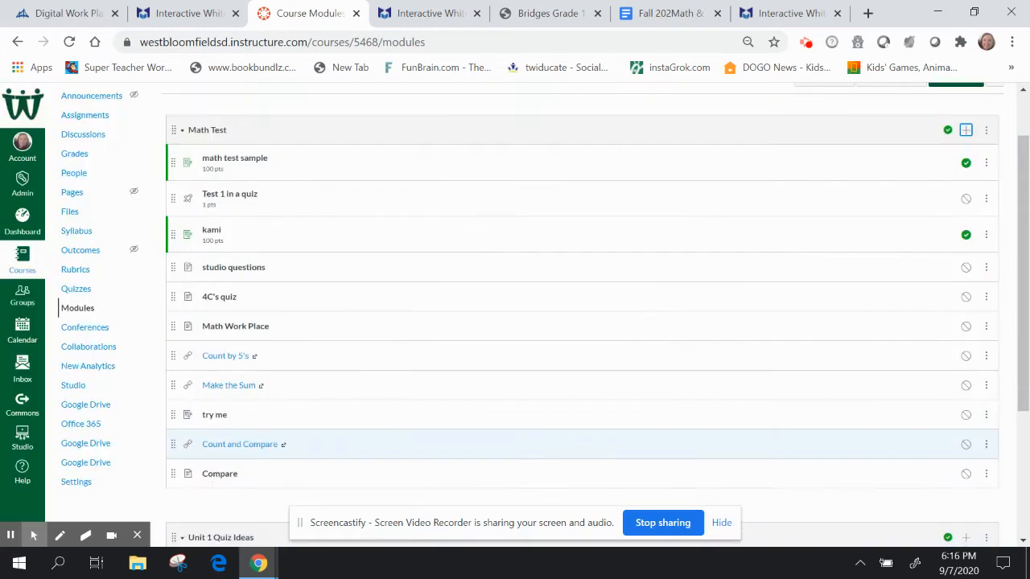
# Edit the Compare page, entering "Enjoy this workplace game!" and pasting the copied activity address on the line below
pyautogui.click(229, 476)
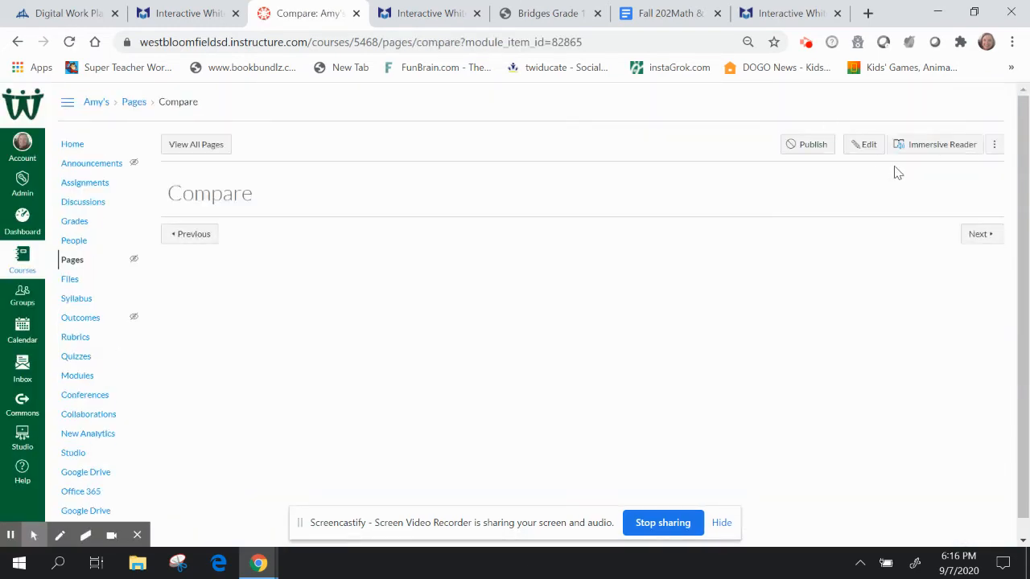
pyautogui.click(866, 146)
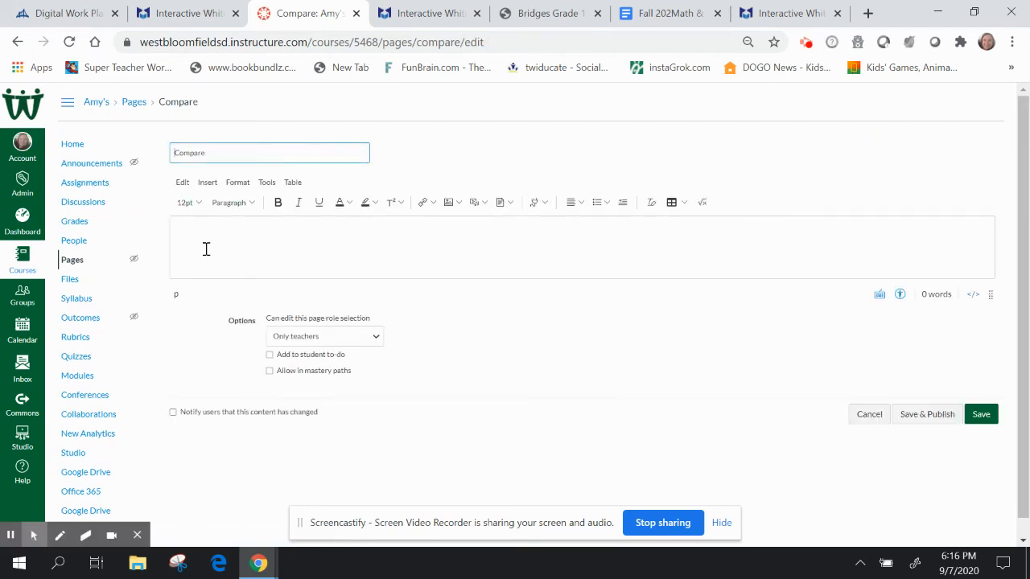
pyautogui.click(207, 240)
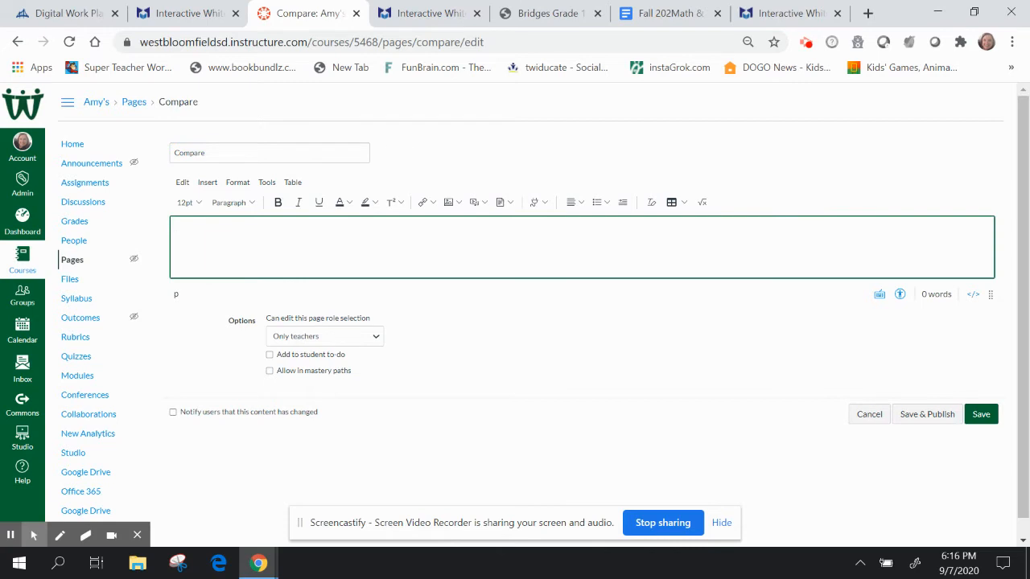
pyautogui.write('n')
pyautogui.write('n')
pyautogui.write('joy this workplace game!')
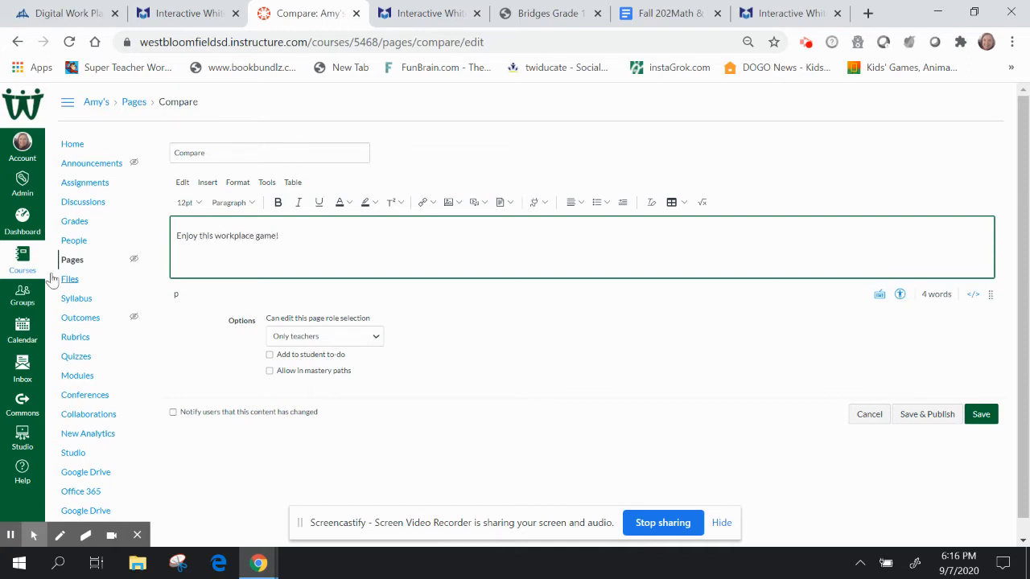
pyautogui.rightClick(217, 249)
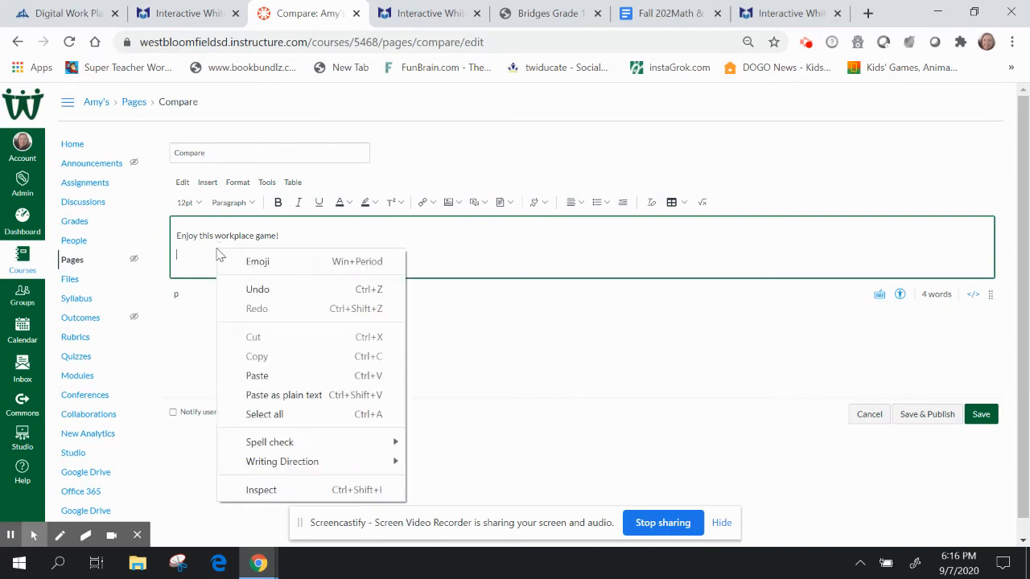
pyautogui.click(288, 381)
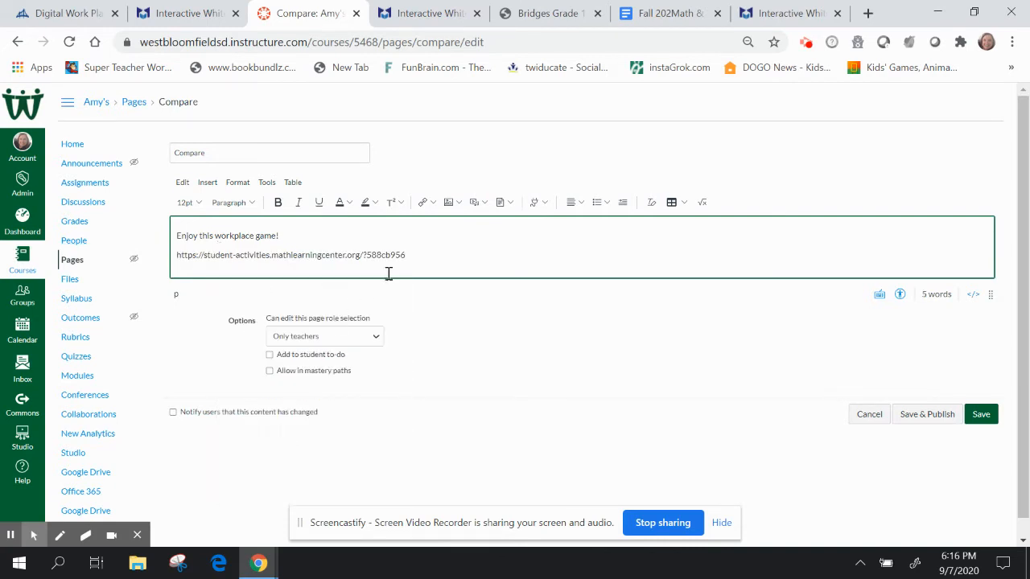
# Switch to the Count & Compare game board and capture the whole board with the Snipping Tool
pyautogui.click(189, 14)
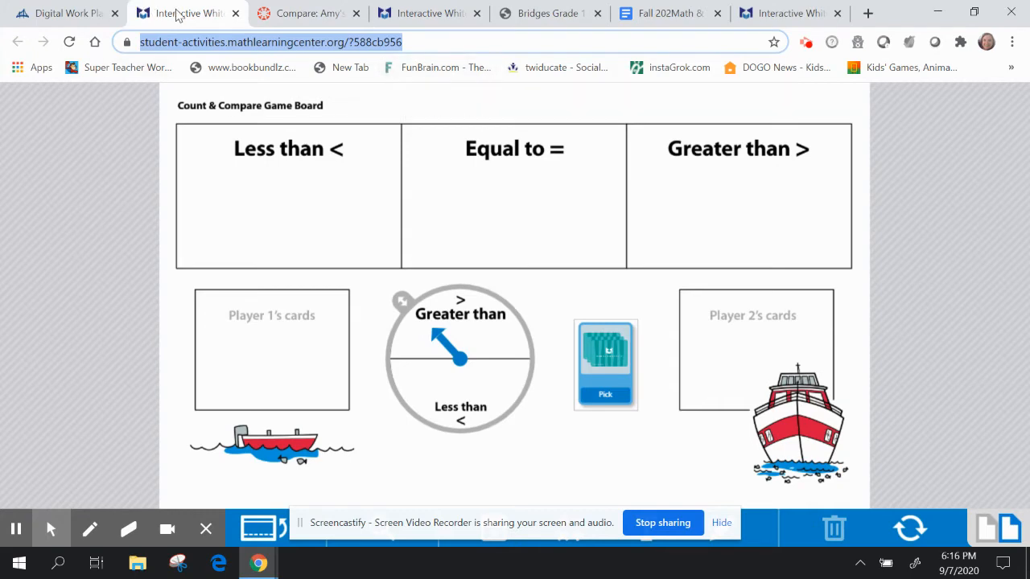
pyautogui.click(178, 563)
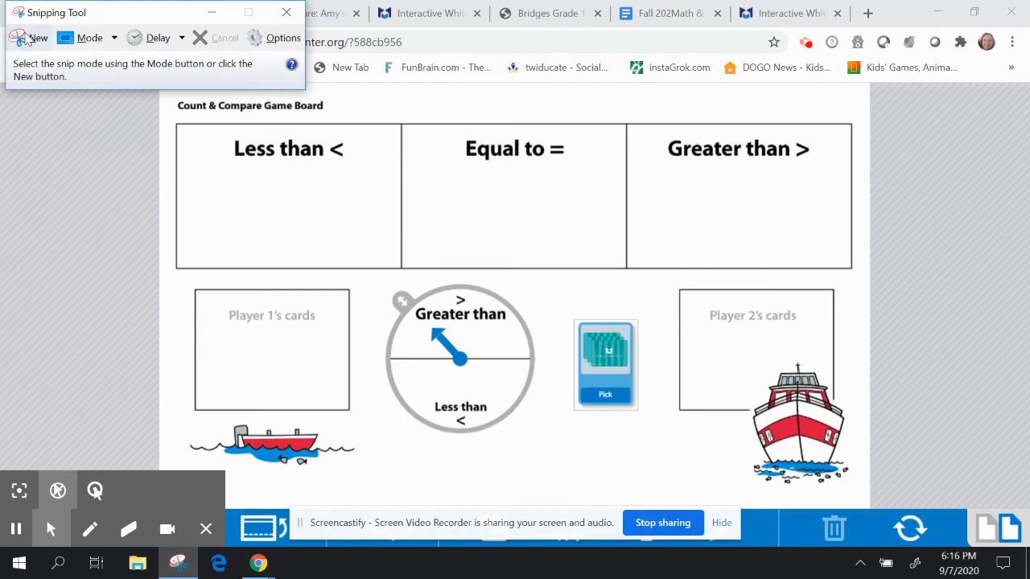
pyautogui.click(29, 38)
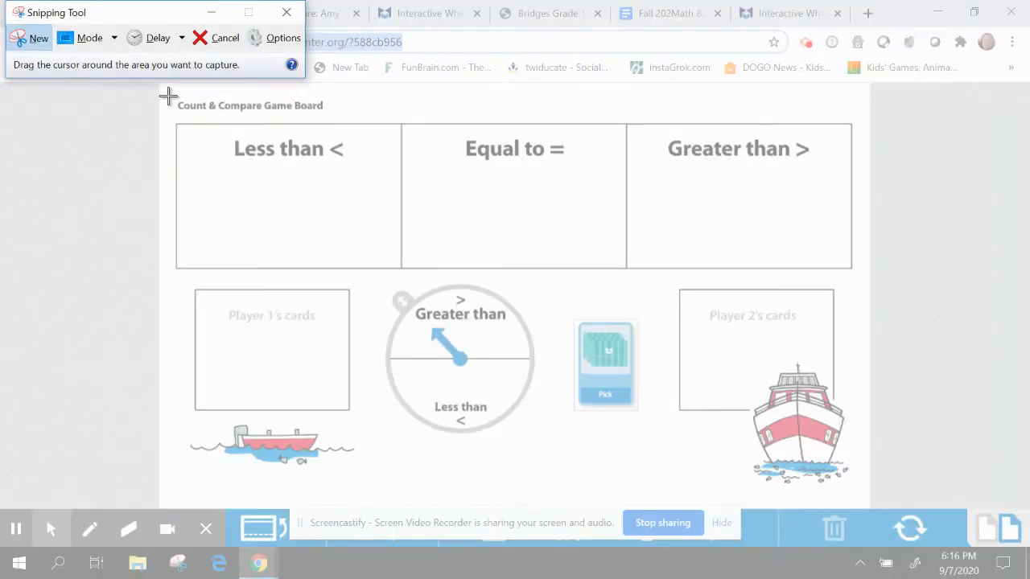
pyautogui.moveTo(168, 93); pyautogui.dragTo(862, 473)
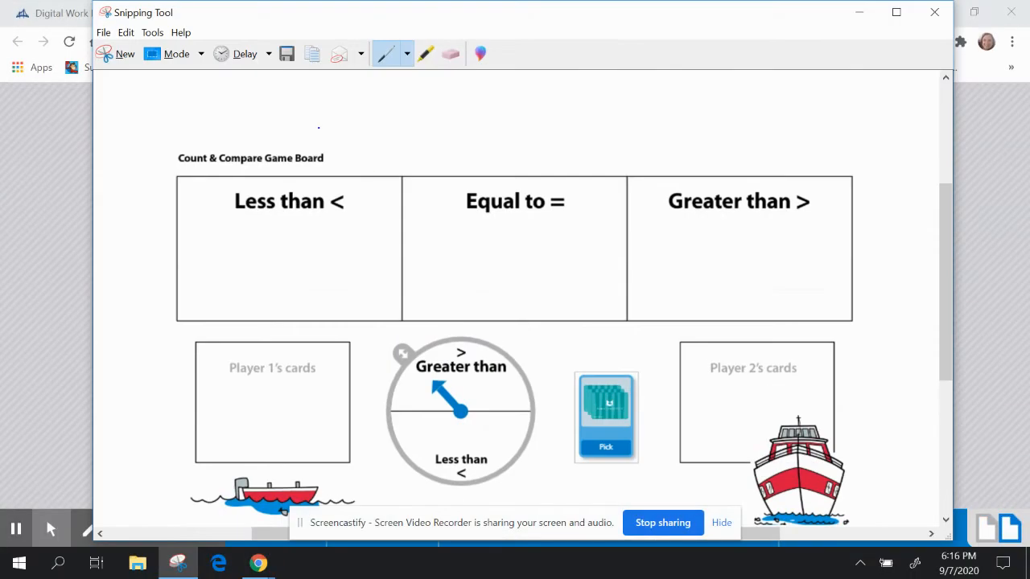
# Save the snip as a JPEG file named "compare" in the Canvas folder and close the Snipping Tool
pyautogui.click(127, 33)
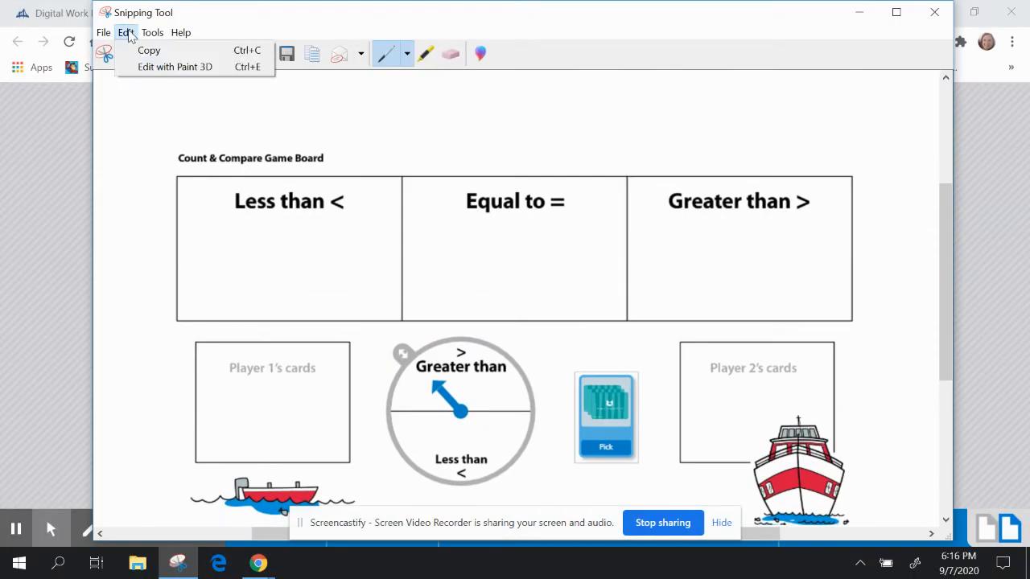
pyautogui.moveTo(103, 33)
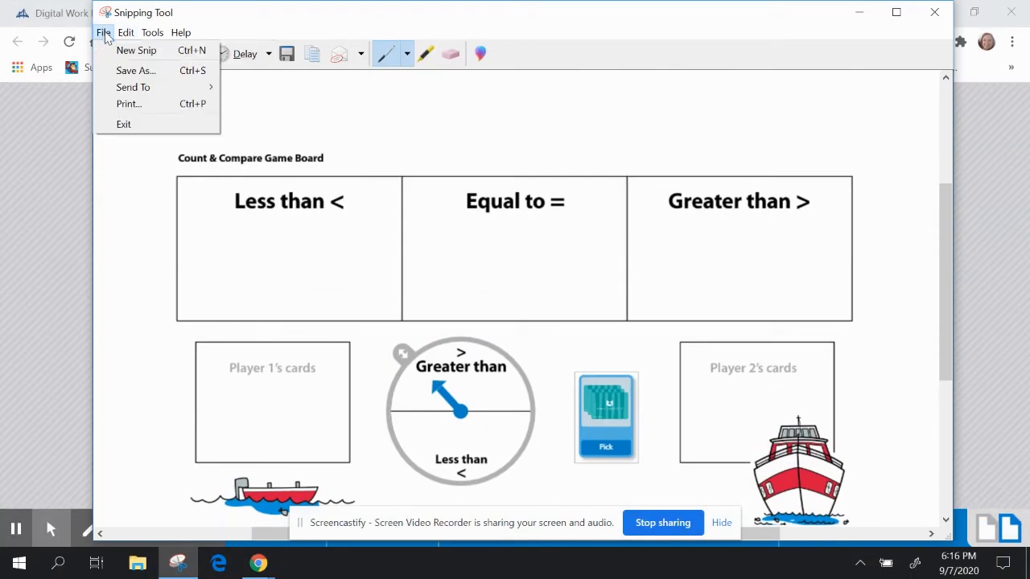
pyautogui.click(132, 72)
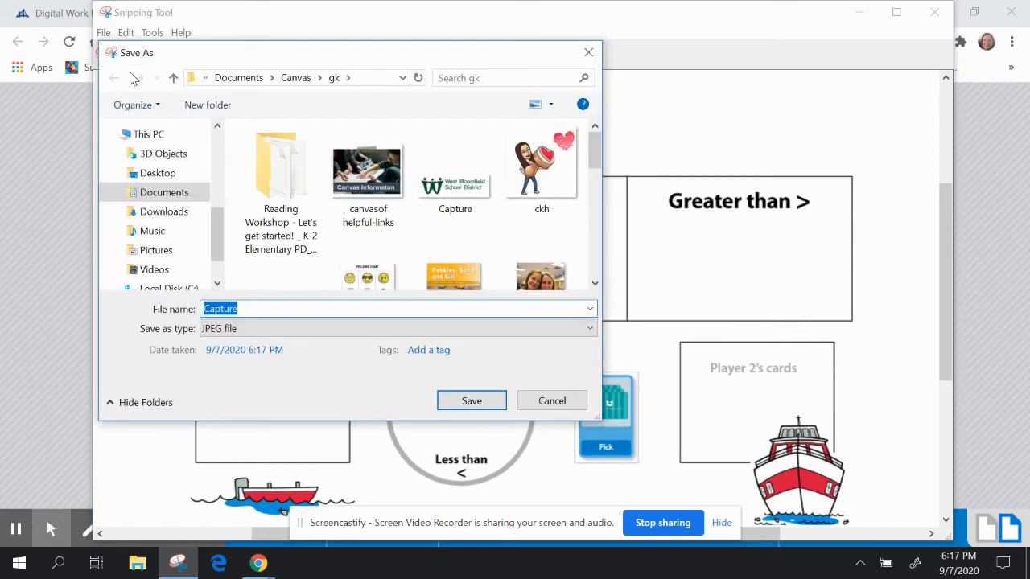
pyautogui.moveTo(217, 245); pyautogui.dragTo(214, 195)
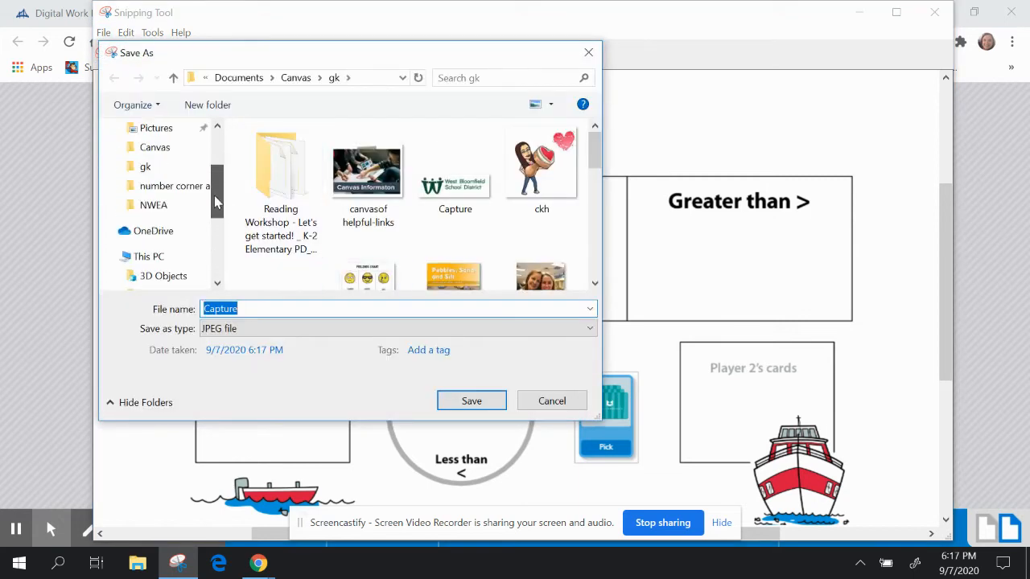
pyautogui.click(167, 170)
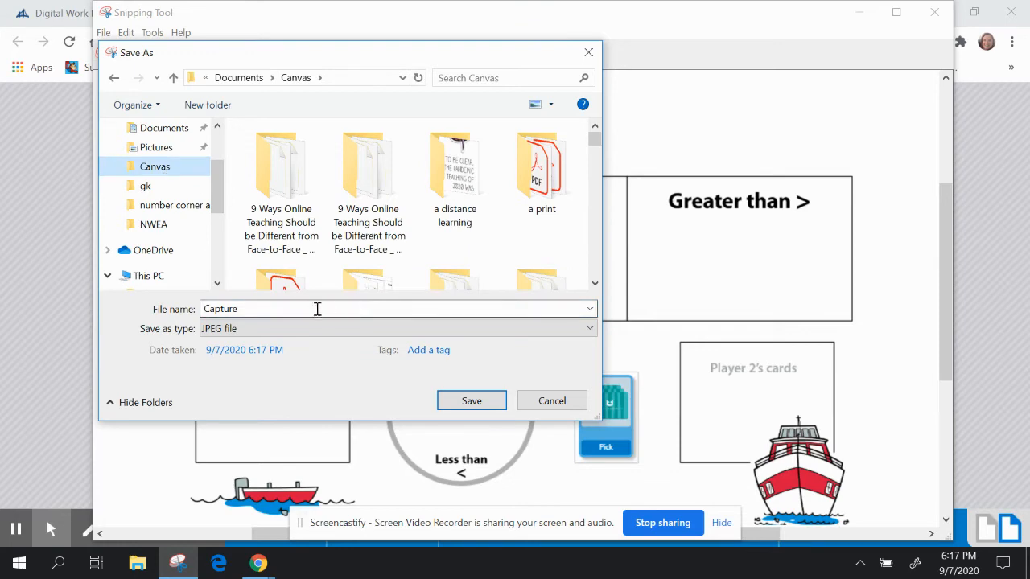
pyautogui.doubleClick(221, 309)
pyautogui.write('compare')
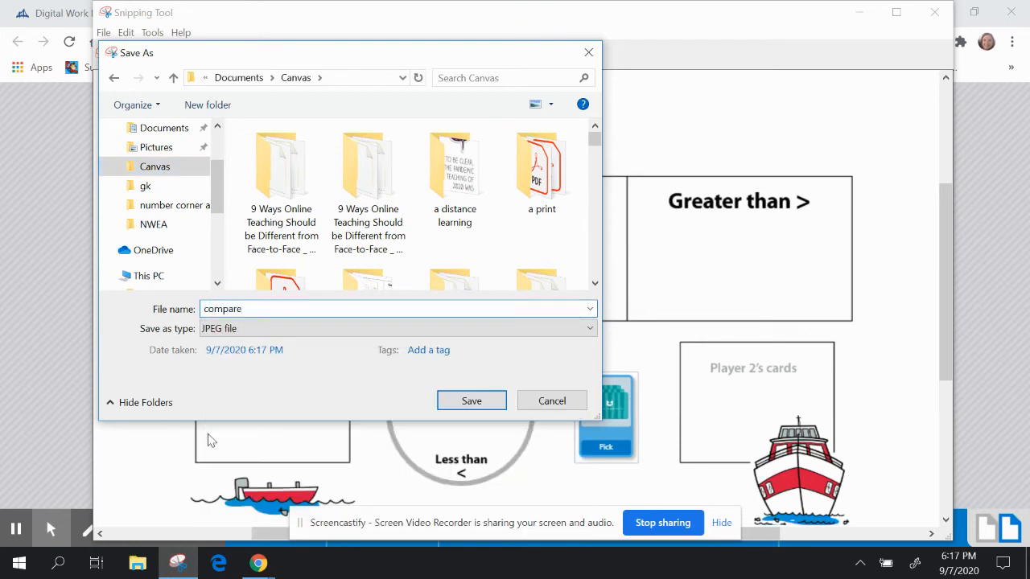
pyautogui.click(481, 402)
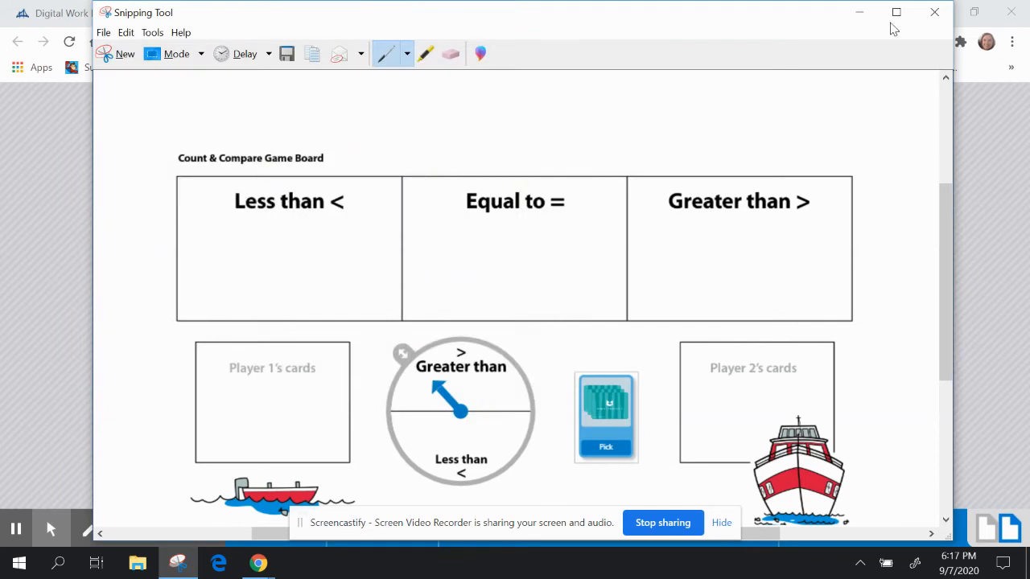
pyautogui.click(934, 15)
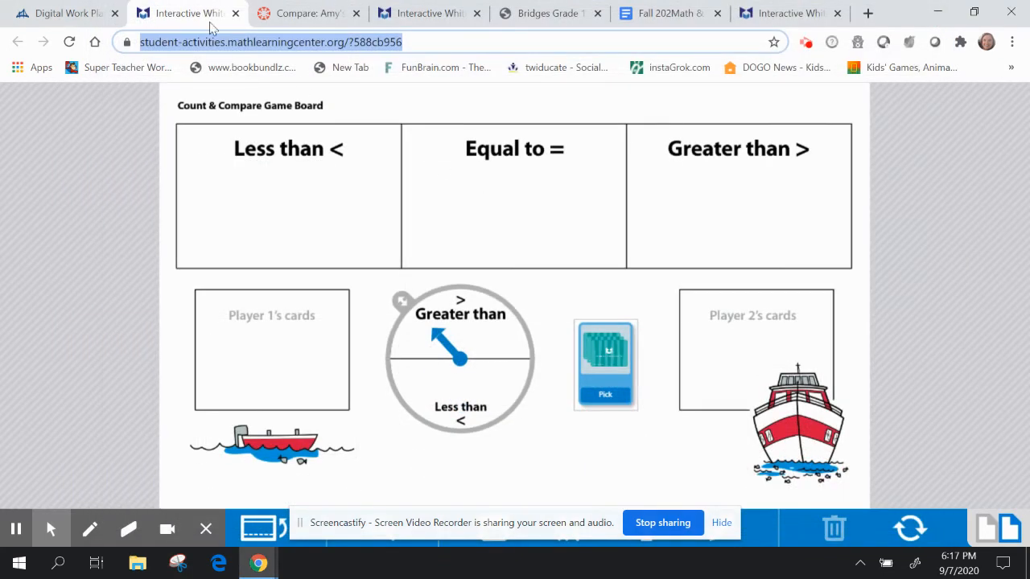
# Return to the Compare page in Canvas and insert the uploaded compare.JPG image on a new line between the greeting and the activity address
pyautogui.click(305, 14)
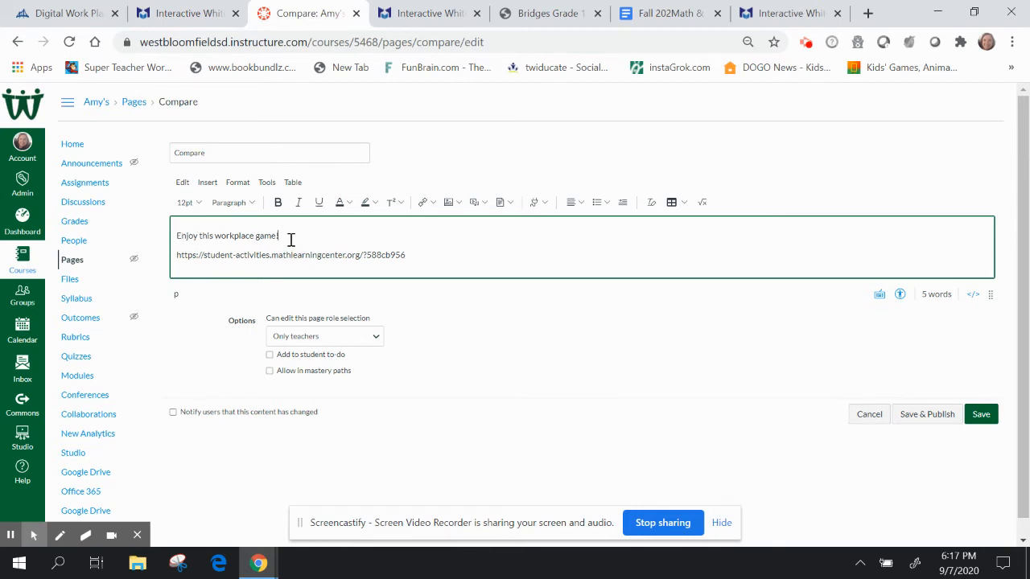
pyautogui.press('Return')
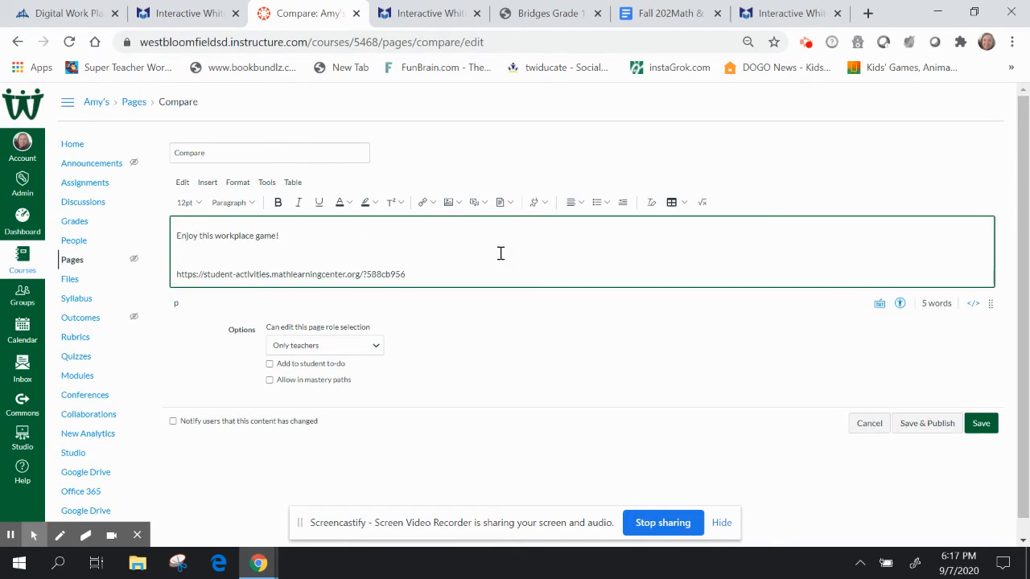
pyautogui.click(451, 202)
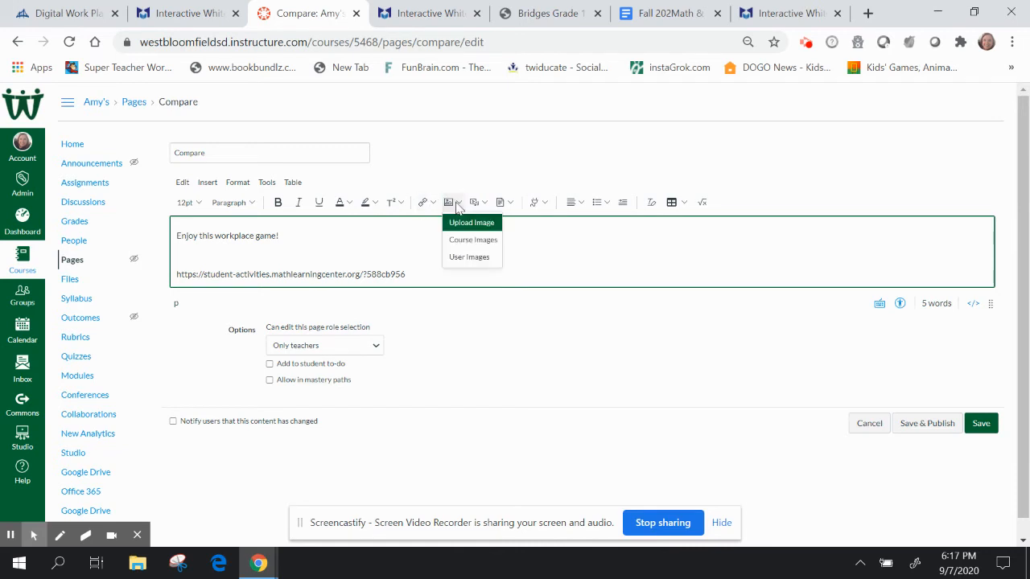
pyautogui.click(471, 225)
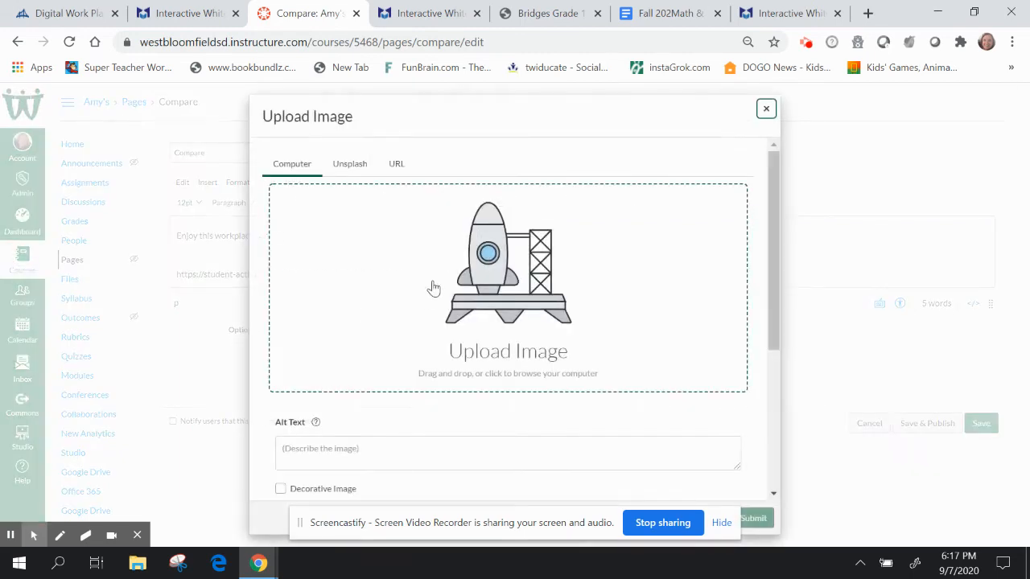
pyautogui.click(425, 295)
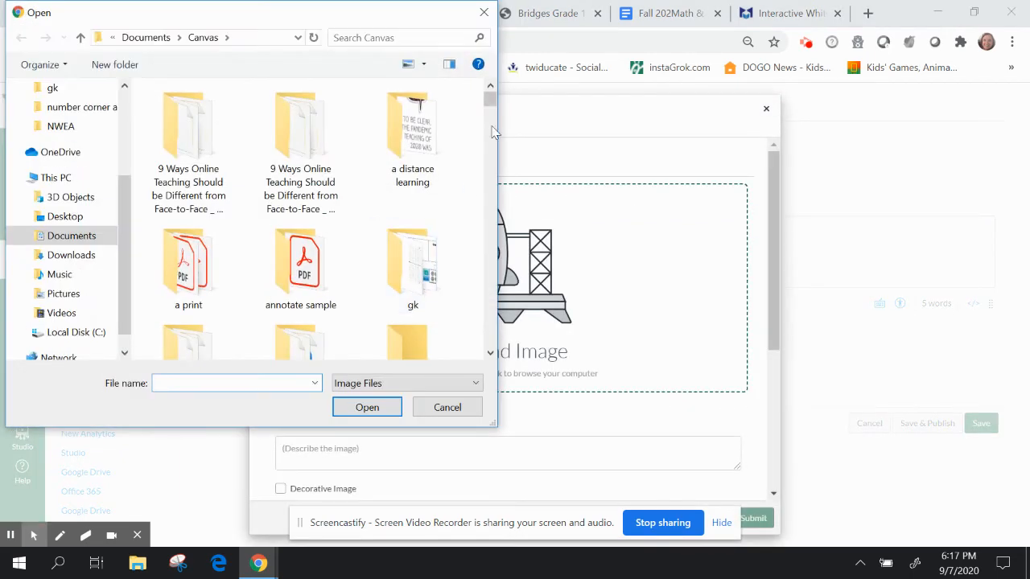
pyautogui.moveTo(493, 103); pyautogui.dragTo(508, 151)
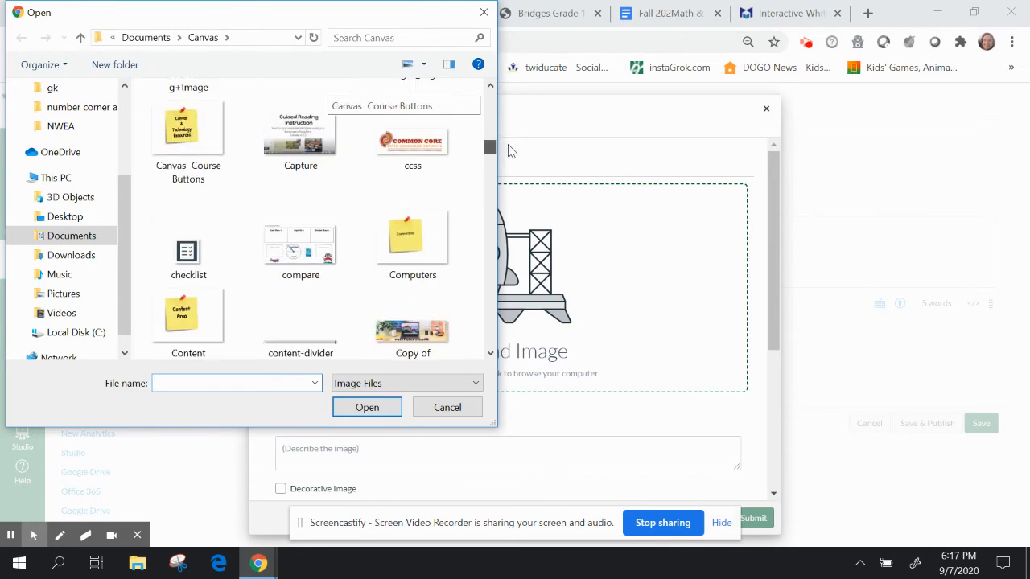
pyautogui.click(291, 258)
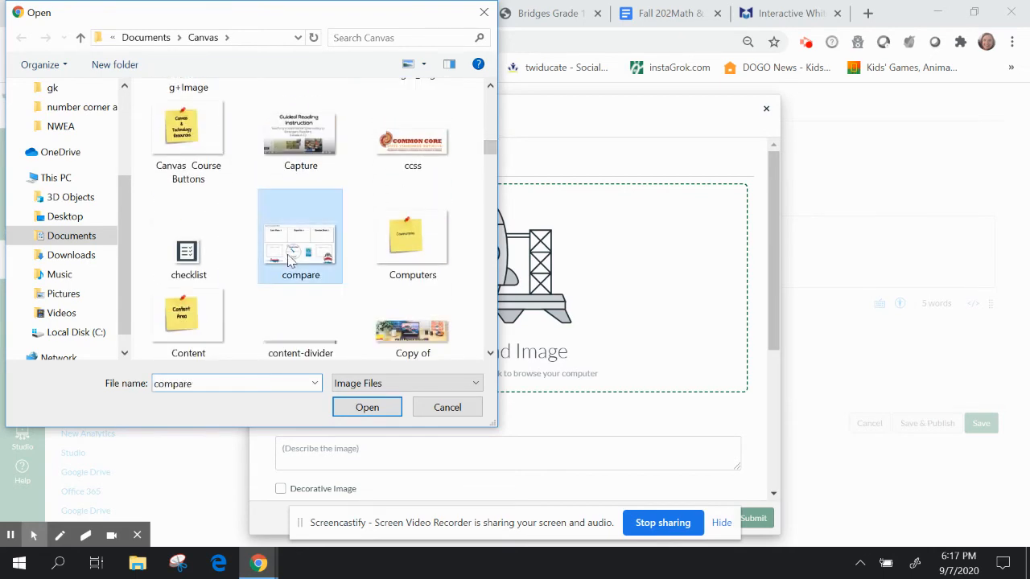
pyautogui.click(380, 407)
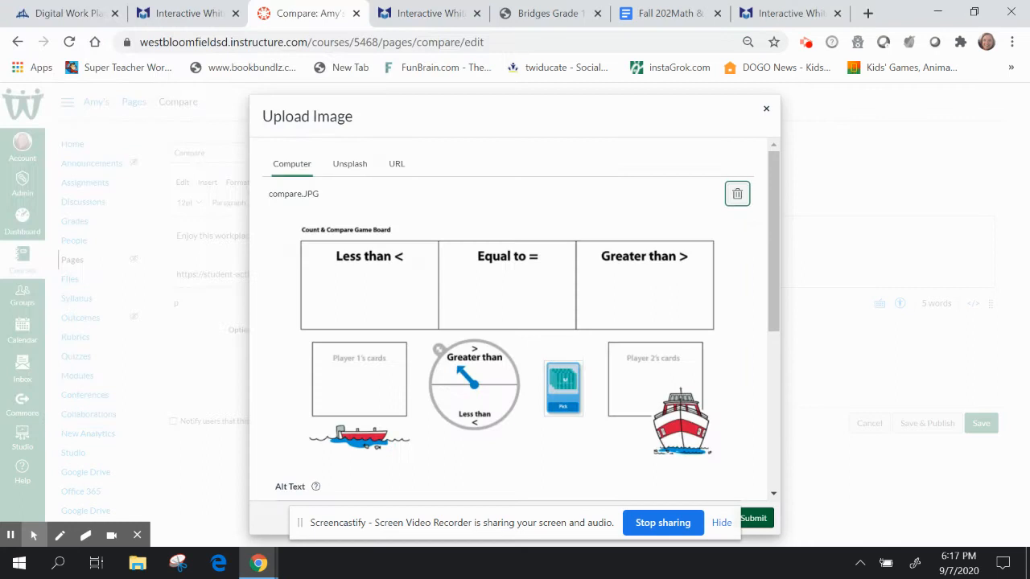
pyautogui.click(763, 523)
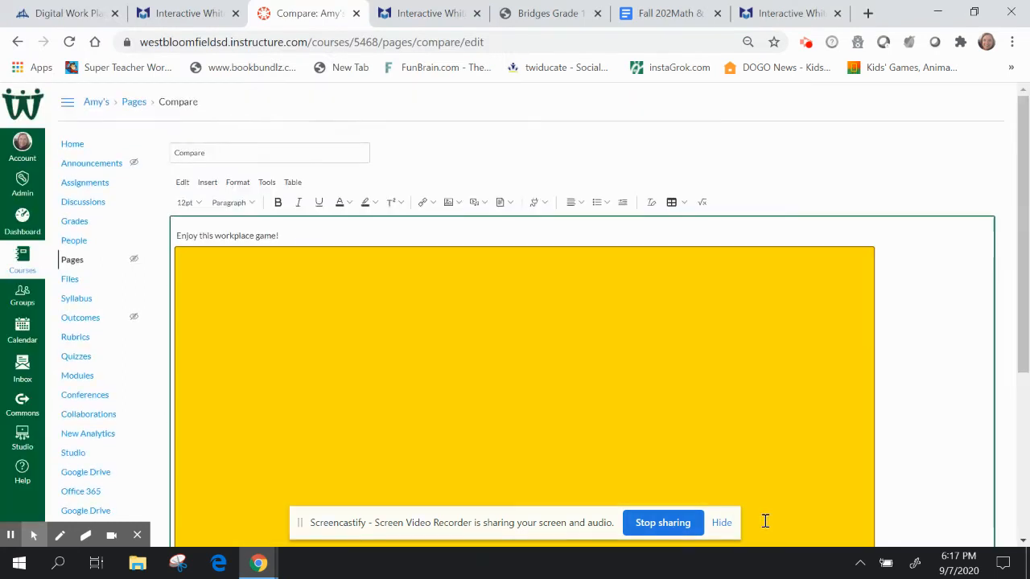
# Set the display size of the game-board image on the Compare page to Medium
pyautogui.scroll(-2, 735, 319)
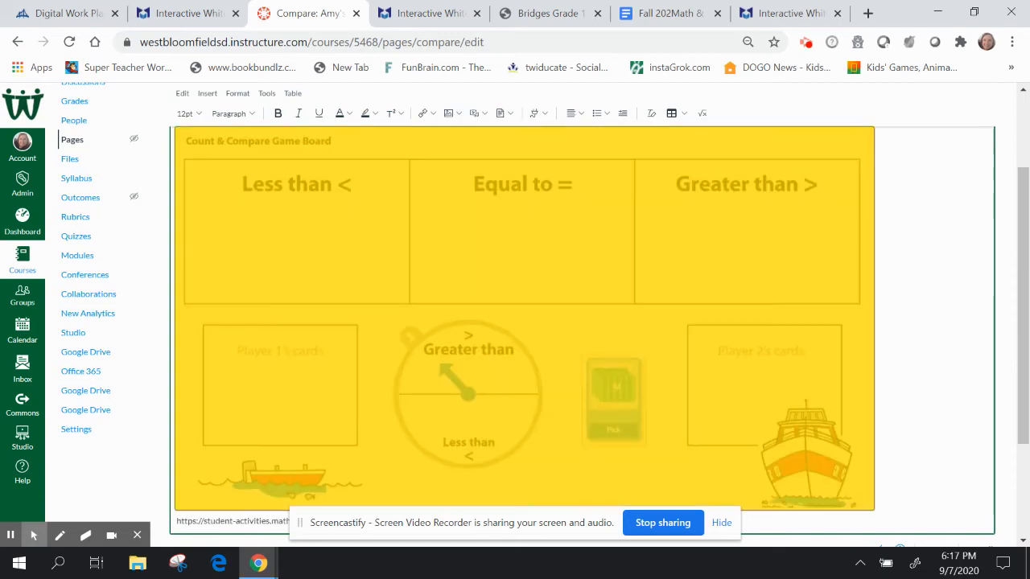
pyautogui.scroll(1, 1026, 358)
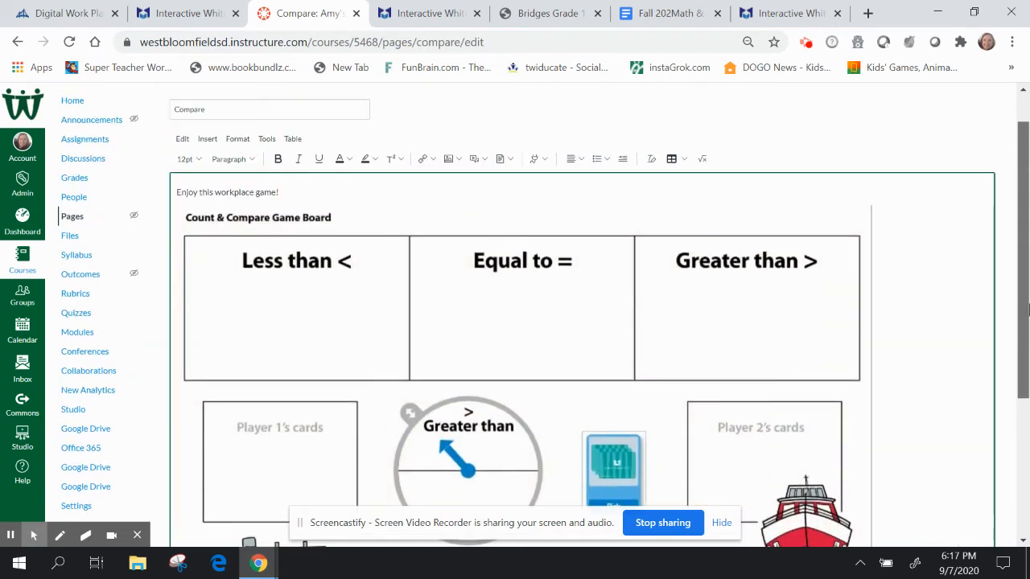
pyautogui.click(532, 278)
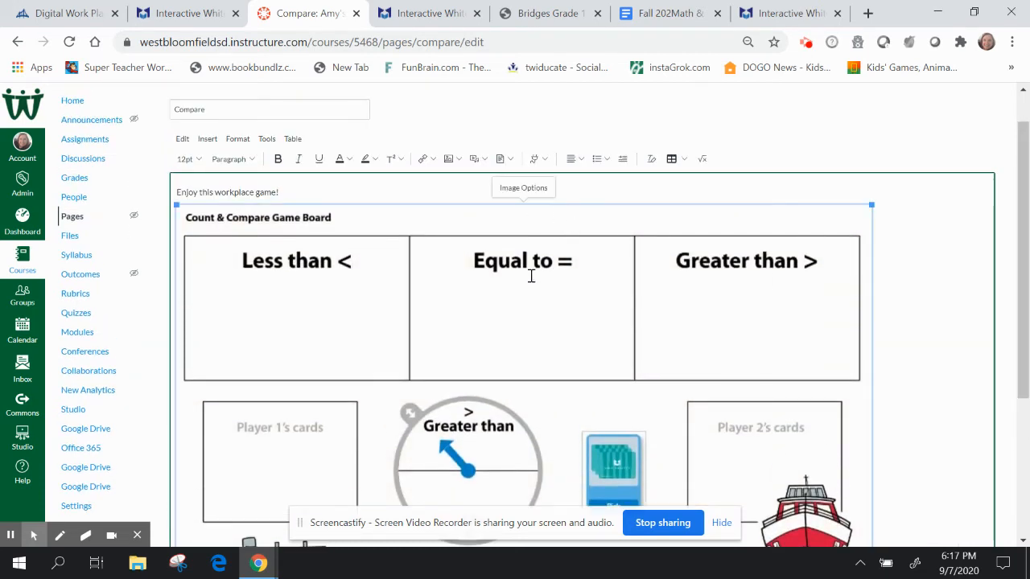
pyautogui.click(524, 189)
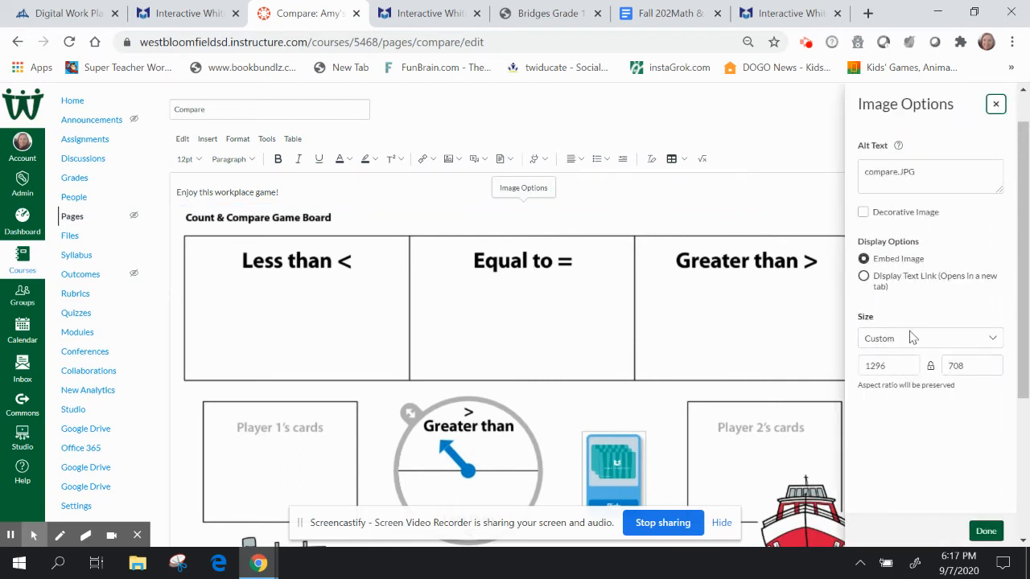
pyautogui.click(914, 338)
pyautogui.click(916, 376)
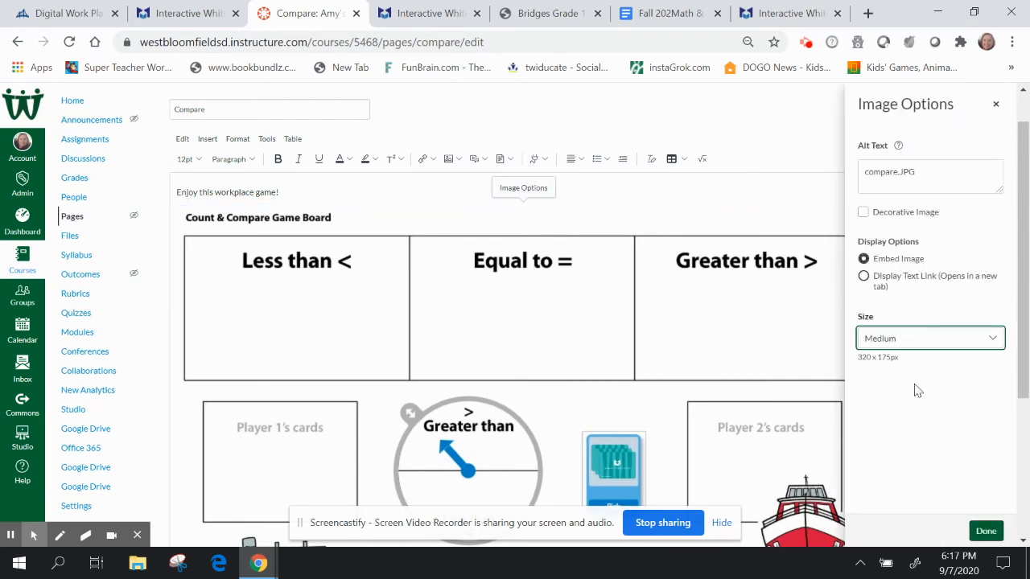
pyautogui.click(985, 530)
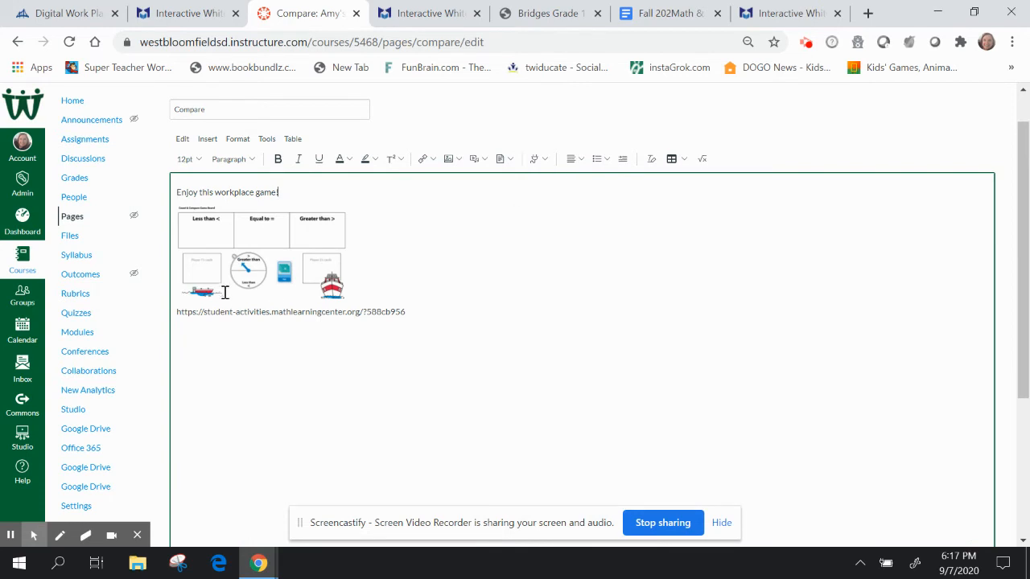
# Copy the full activity address from the line beneath the game-board image
pyautogui.click(252, 253)
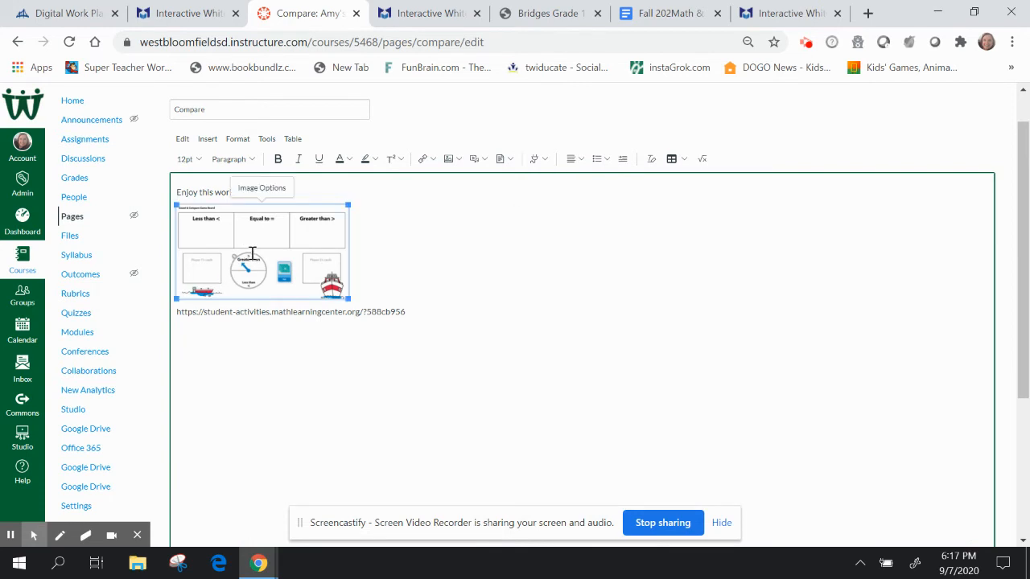
pyautogui.click(431, 288)
pyautogui.moveTo(411, 313); pyautogui.dragTo(179, 313)
pyautogui.rightClick(209, 315)
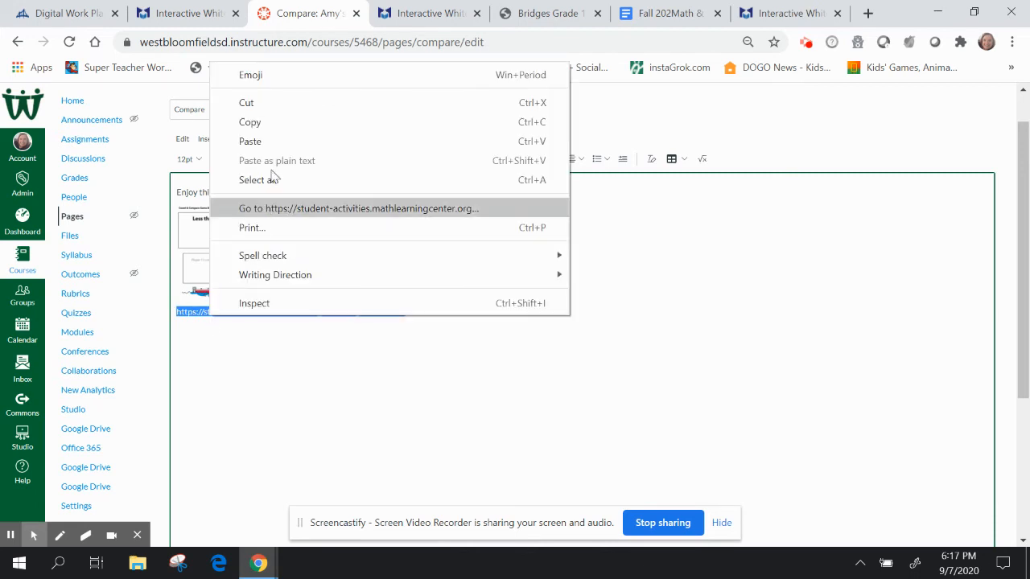
pyautogui.click(269, 123)
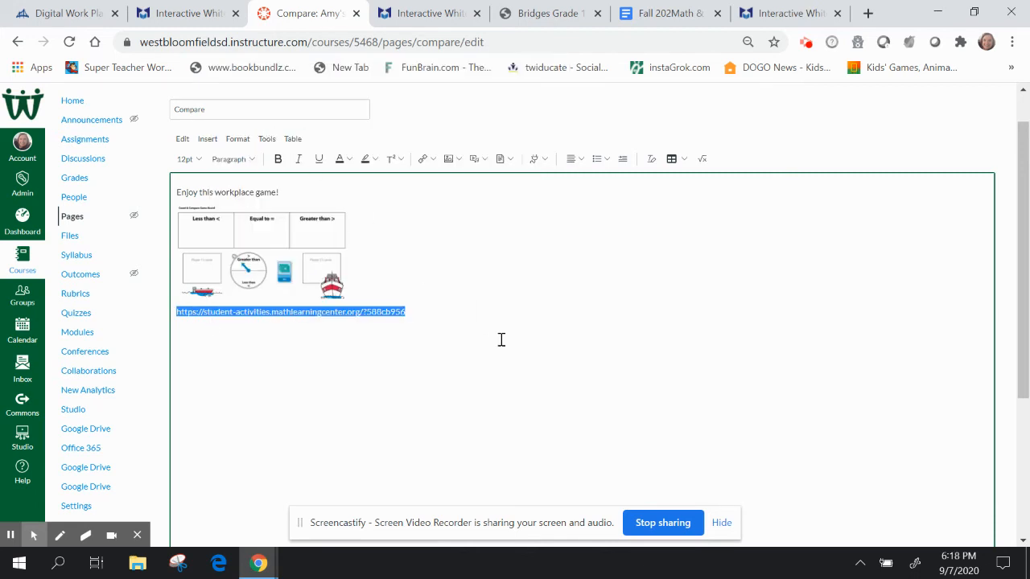
pyautogui.click(264, 272)
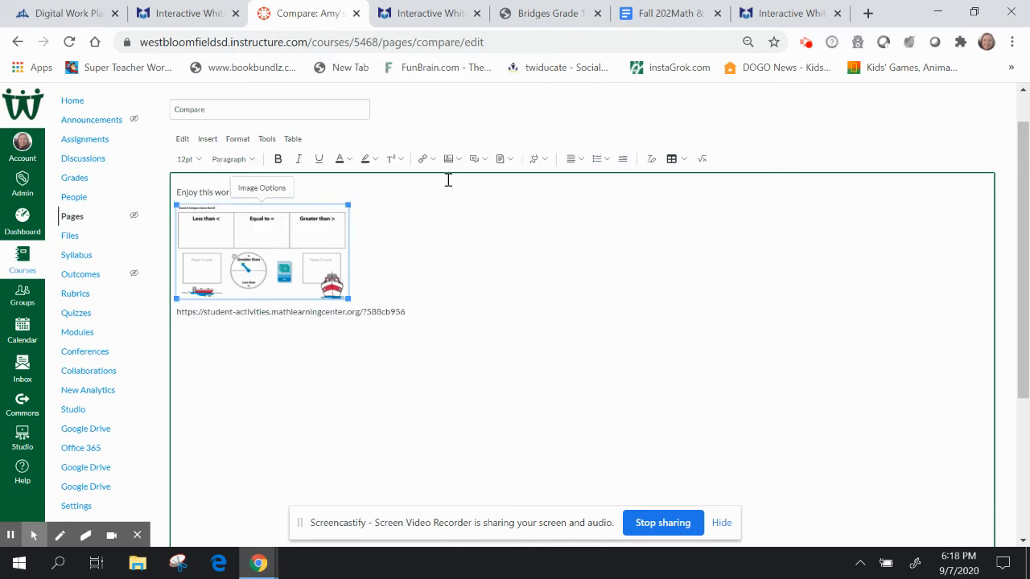
pyautogui.click(423, 158)
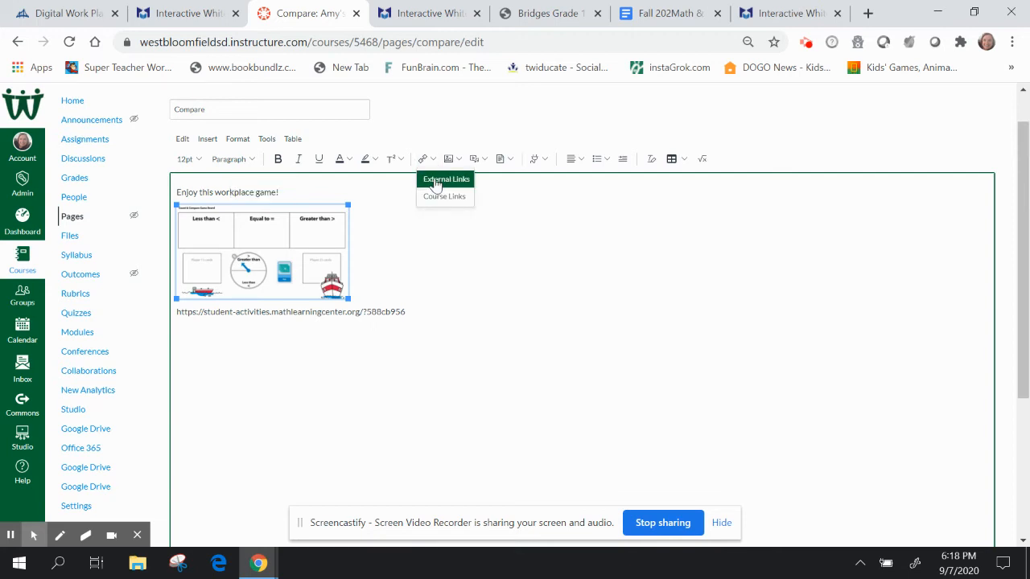
pyautogui.click(435, 180)
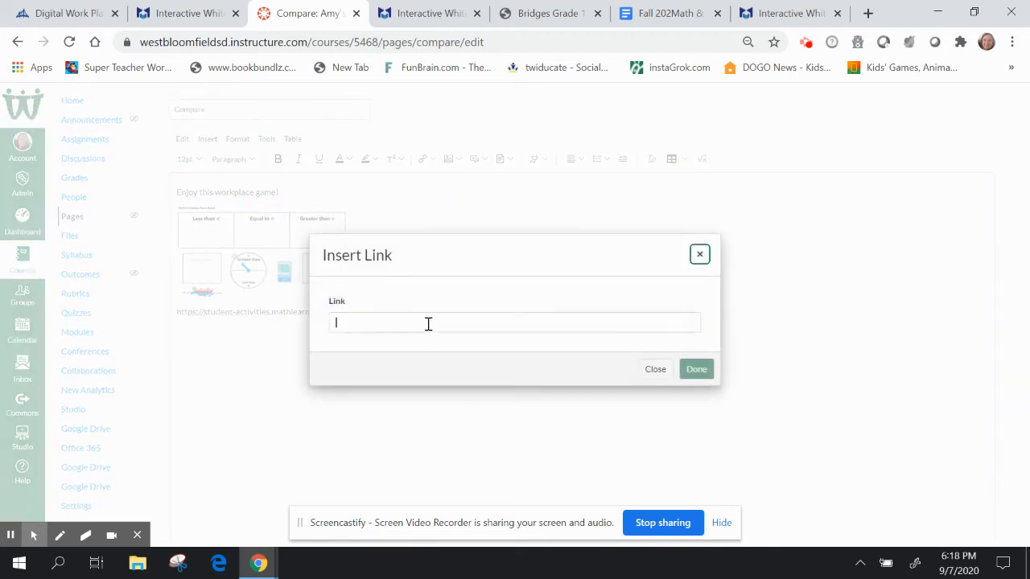
pyautogui.rightClick(428, 323)
pyautogui.click(475, 200)
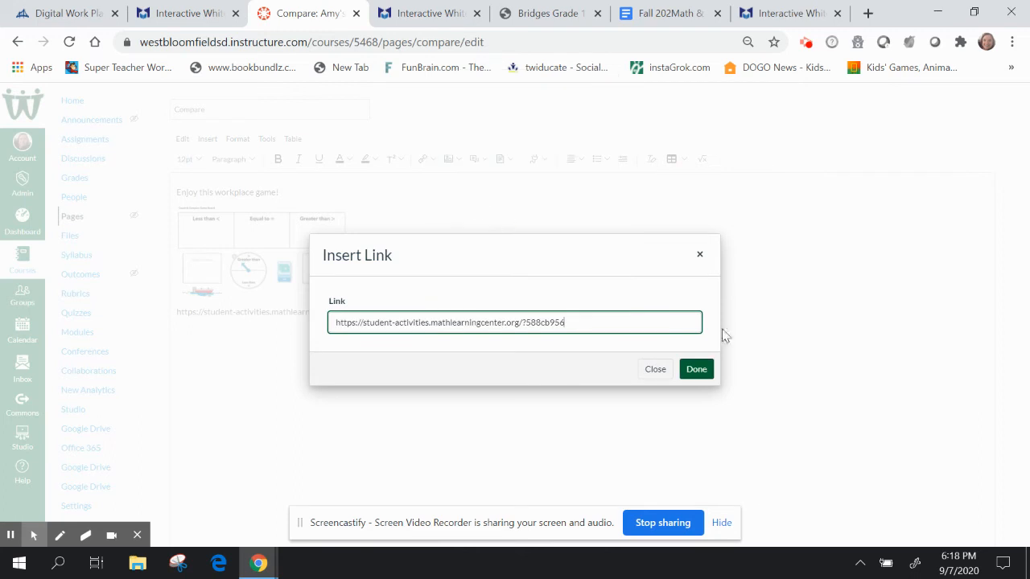
pyautogui.click(700, 373)
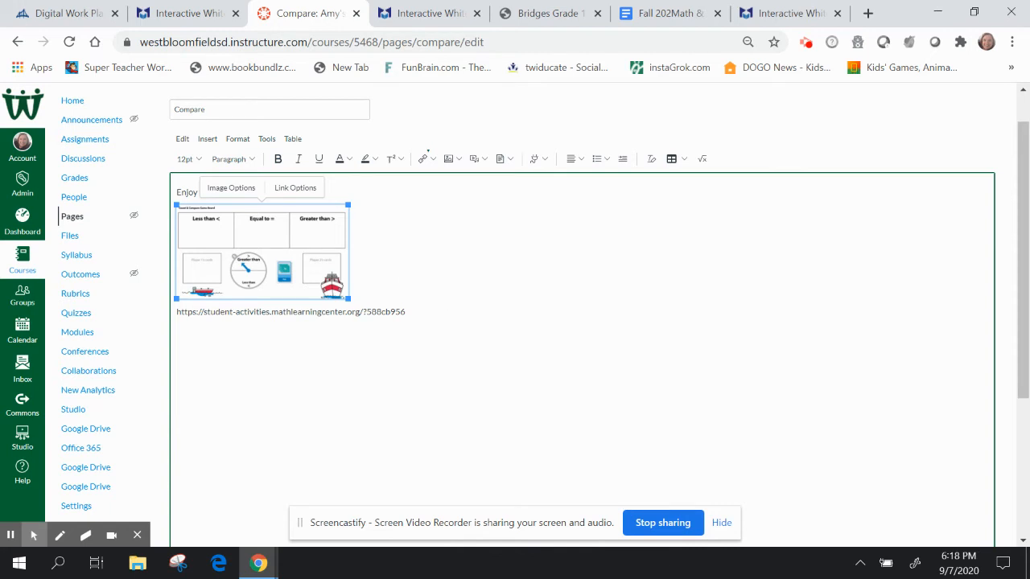
pyautogui.press('Delete')
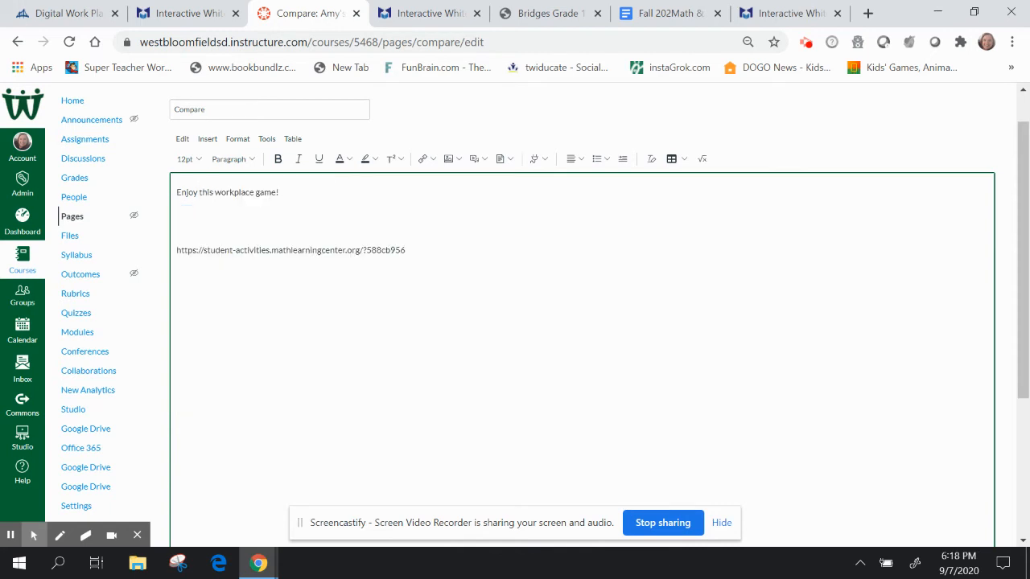
pyautogui.hotkey('ctrl', 'z')
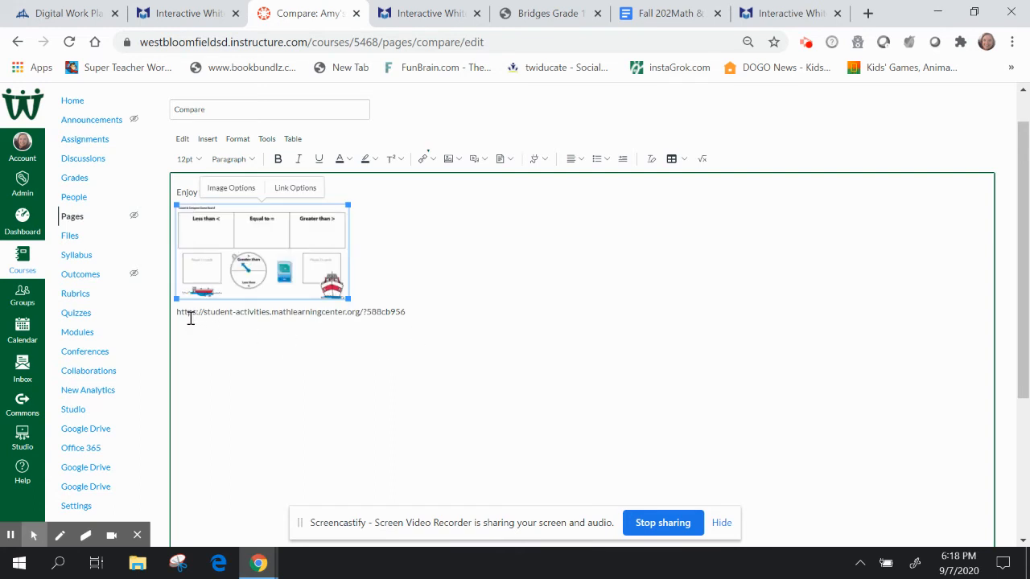
# Add the line "1A - Count and Compare" between the game-board image and the activity address
pyautogui.click(180, 313)
pyautogui.press('Return')
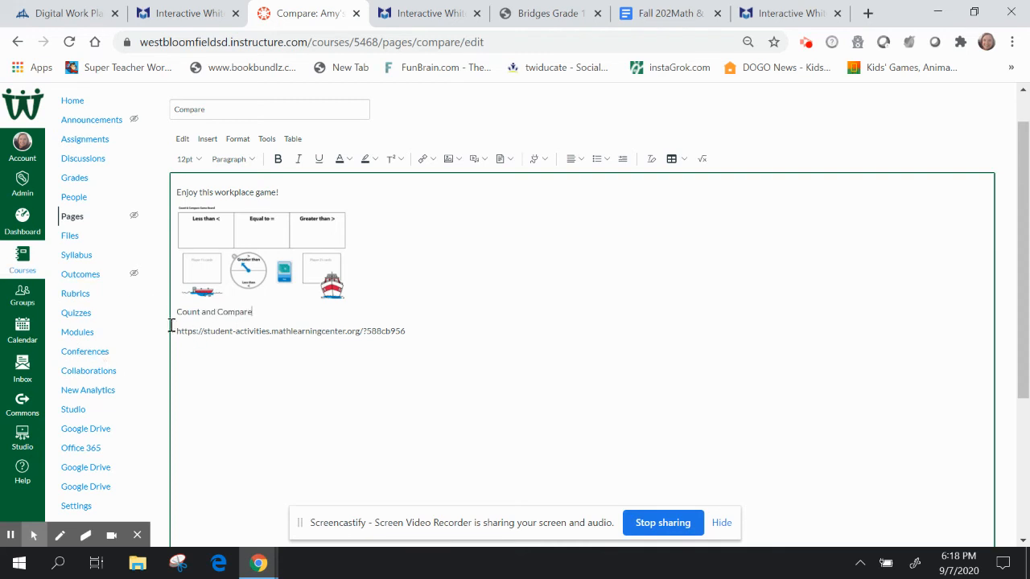
pyautogui.click(175, 314)
pyautogui.write('1A -')
# Copy the activity address from the line below the "1A - Count and Compare" text
pyautogui.moveTo(406, 331); pyautogui.dragTo(180, 337)
pyautogui.rightClick(193, 338)
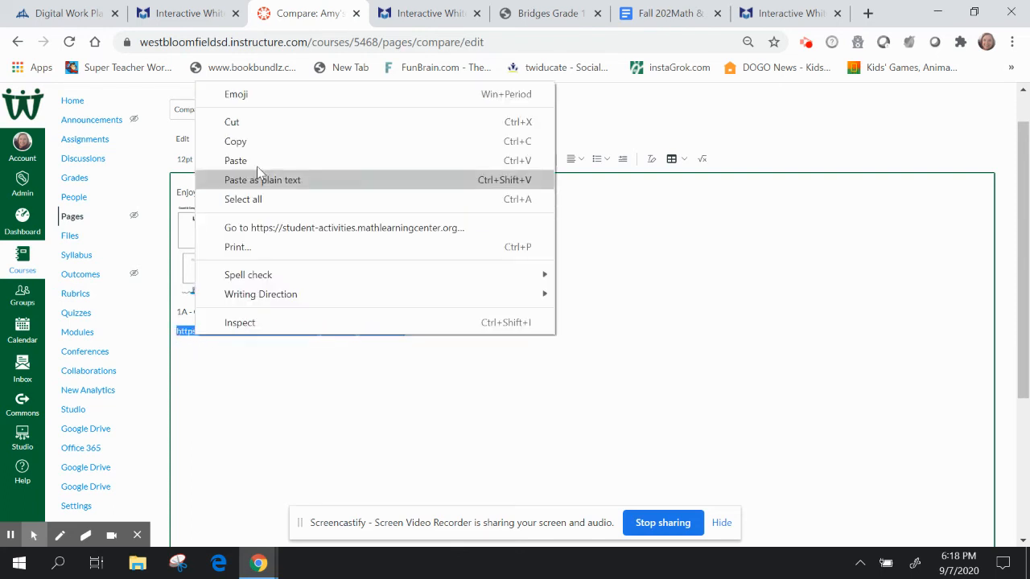
pyautogui.click(249, 145)
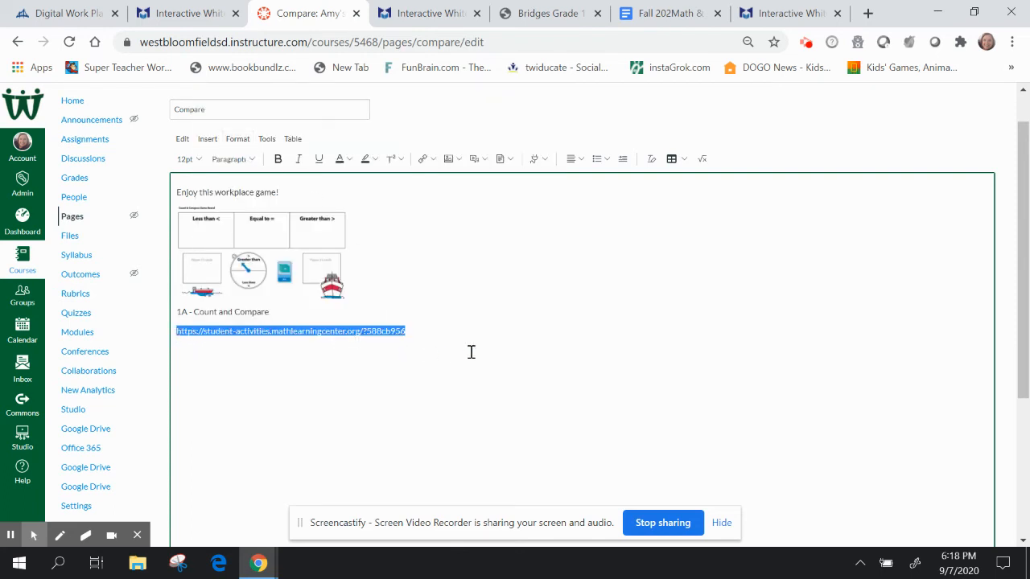
pyautogui.click(432, 159)
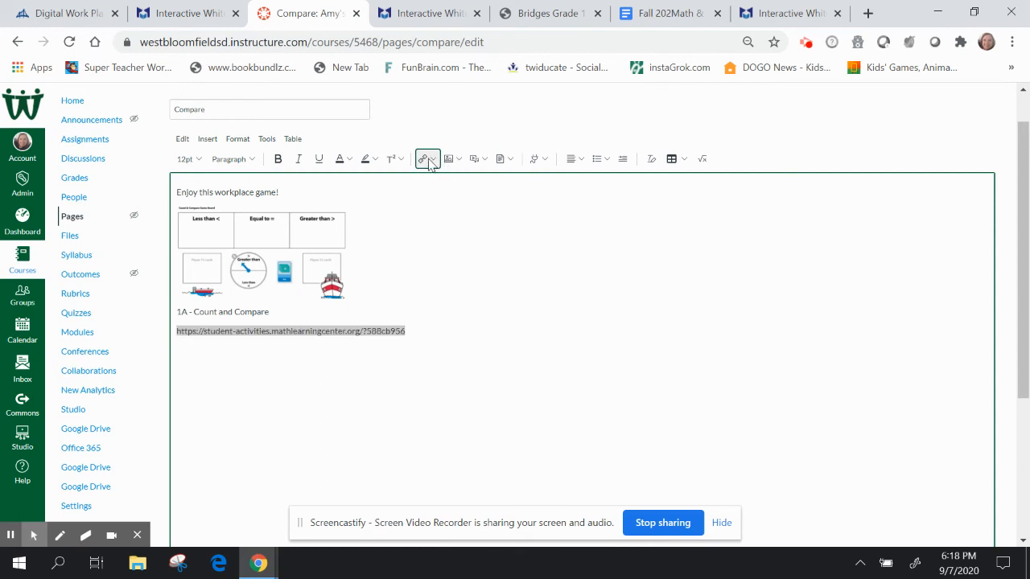
pyautogui.click(479, 351)
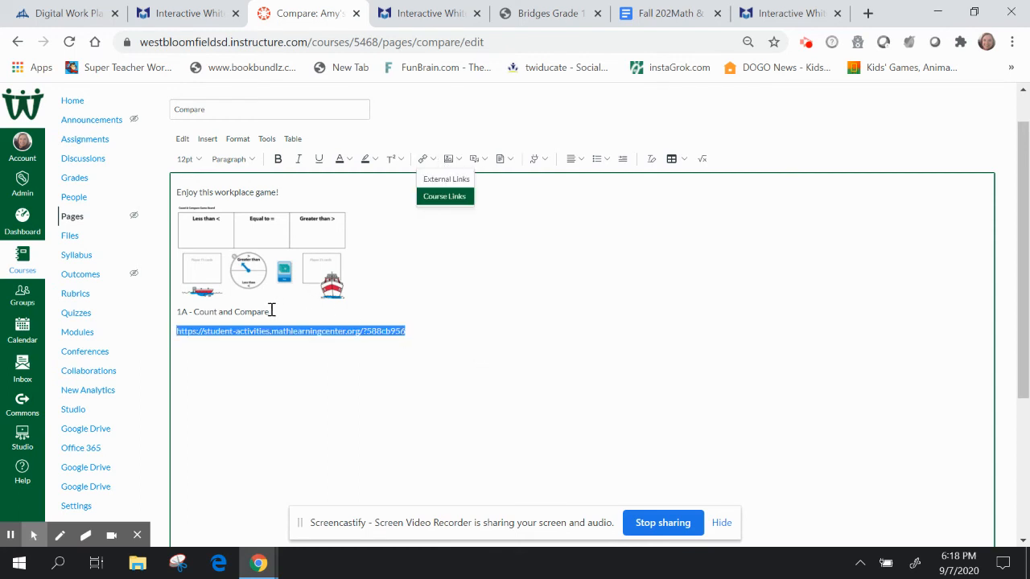
# Link the "1A - Count and Compare" text to the copied activity address as an external link and delete the plain address below it
pyautogui.moveTo(272, 310); pyautogui.dragTo(177, 311)
pyautogui.click(432, 158)
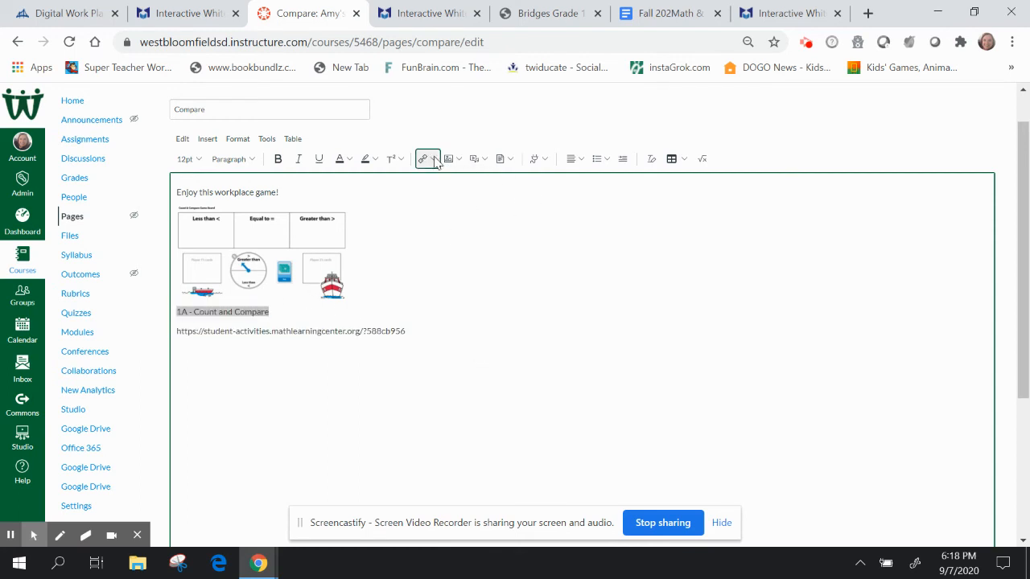
pyautogui.click(440, 184)
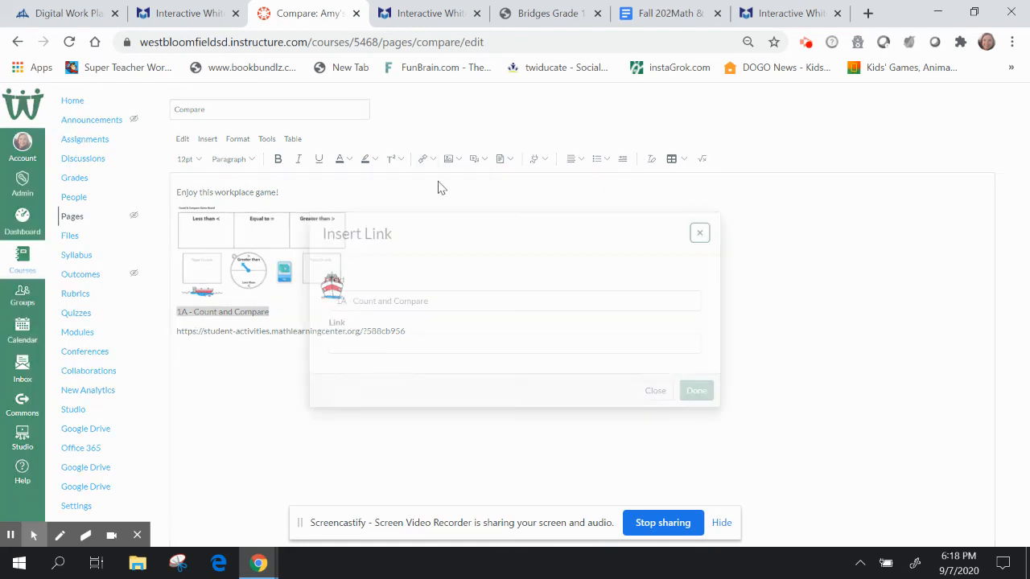
pyautogui.rightClick(384, 339)
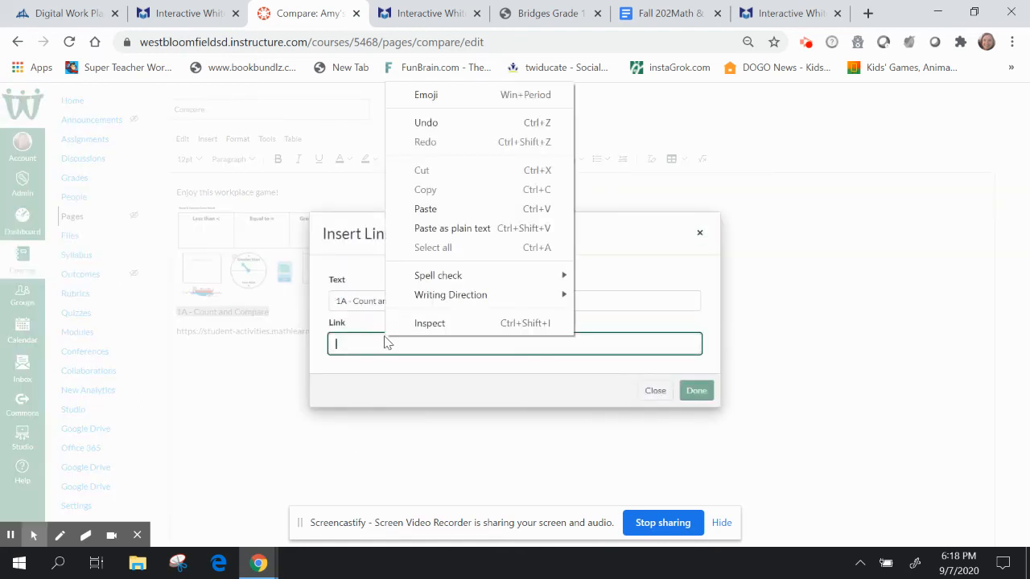
pyautogui.click(427, 211)
pyautogui.click(698, 398)
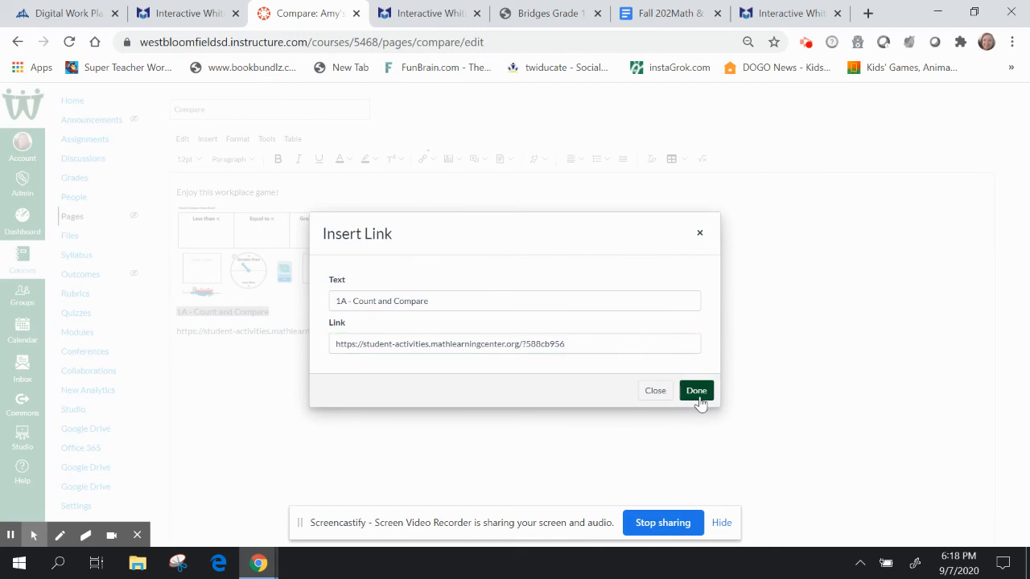
pyautogui.moveTo(410, 331); pyautogui.dragTo(172, 333)
pyautogui.press('BackSpace')
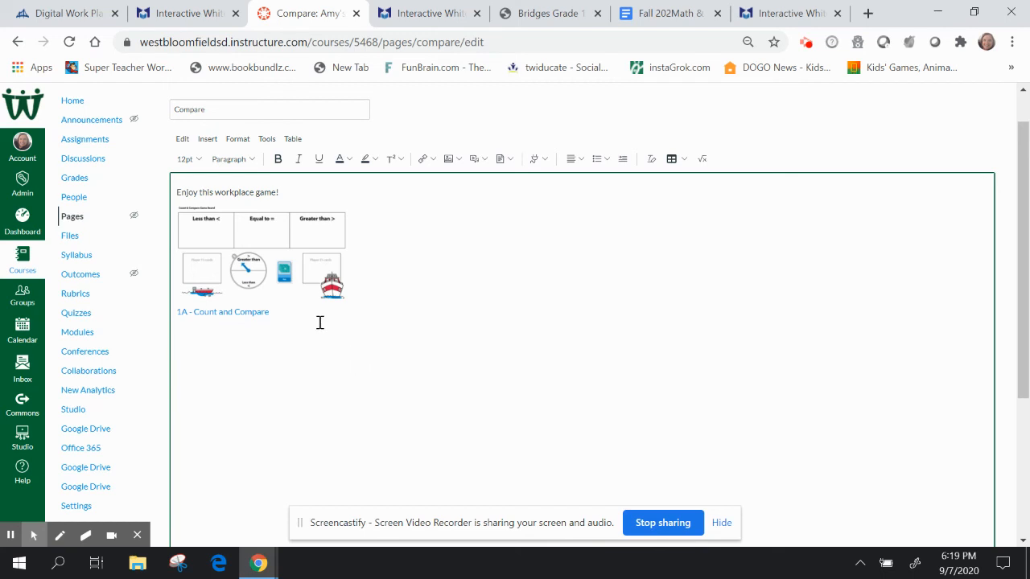
# Set all text on the Compare page to 36pt and save the page
pyautogui.hotkey('ctrl', 'a')
pyautogui.click(197, 161)
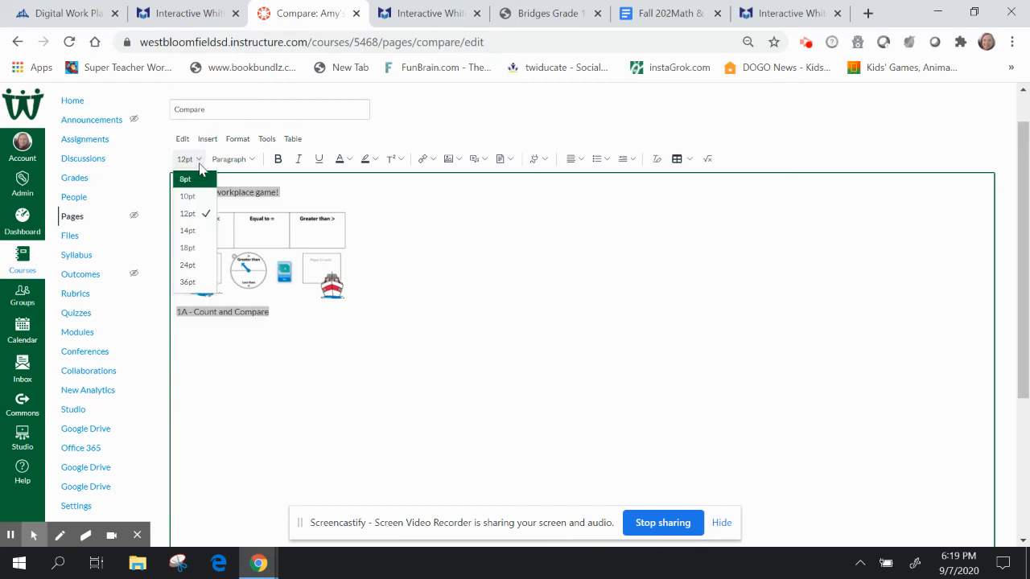
pyautogui.click(197, 282)
pyautogui.click(551, 415)
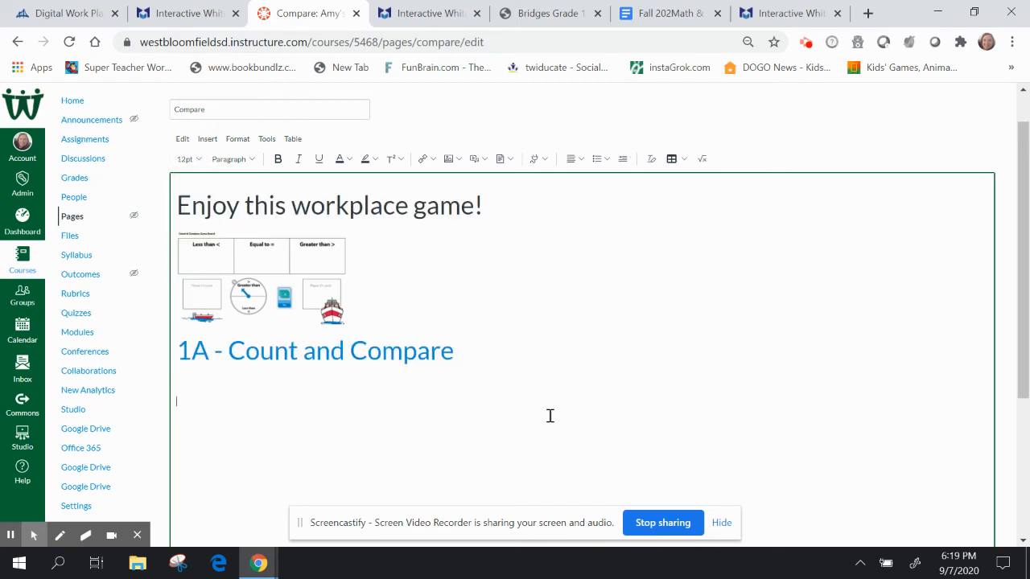
pyautogui.moveTo(1022, 321); pyautogui.dragTo(1022, 459)
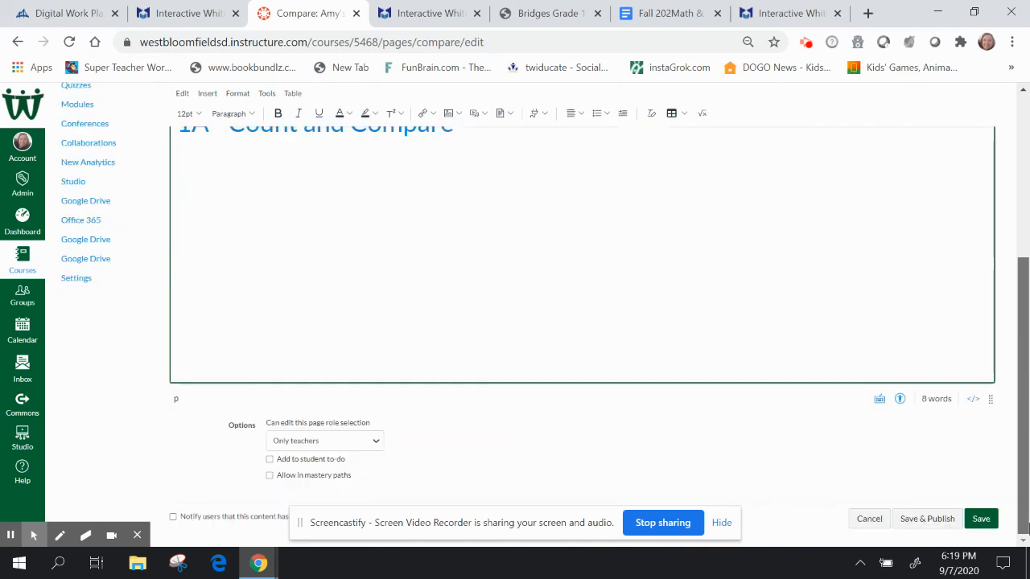
pyautogui.click(980, 520)
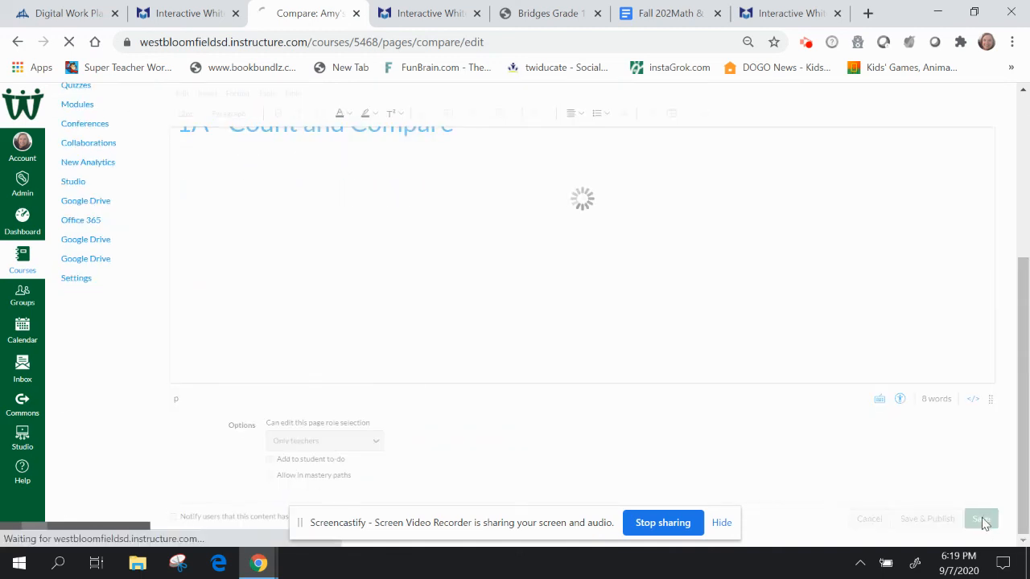